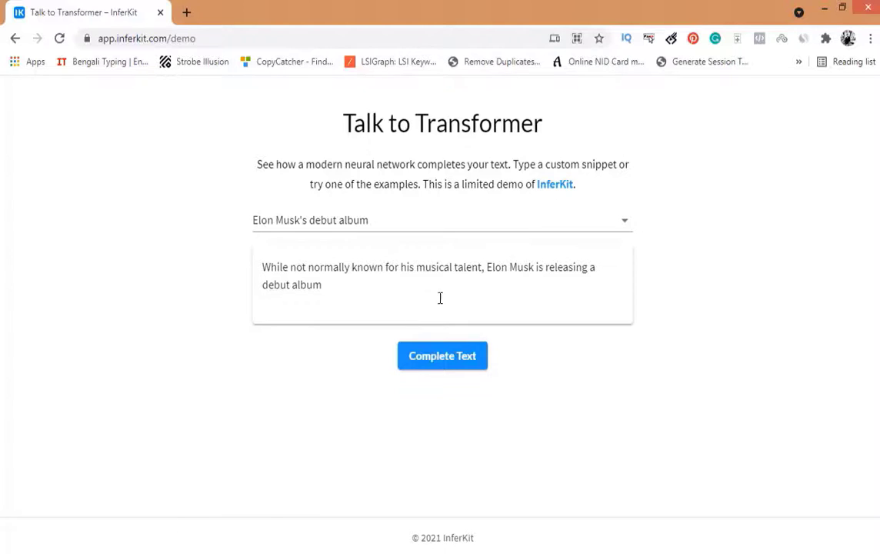
Step: Switch the demo to a custom prompt, enter "digital marketing" and generate a text completion
click(393, 229)
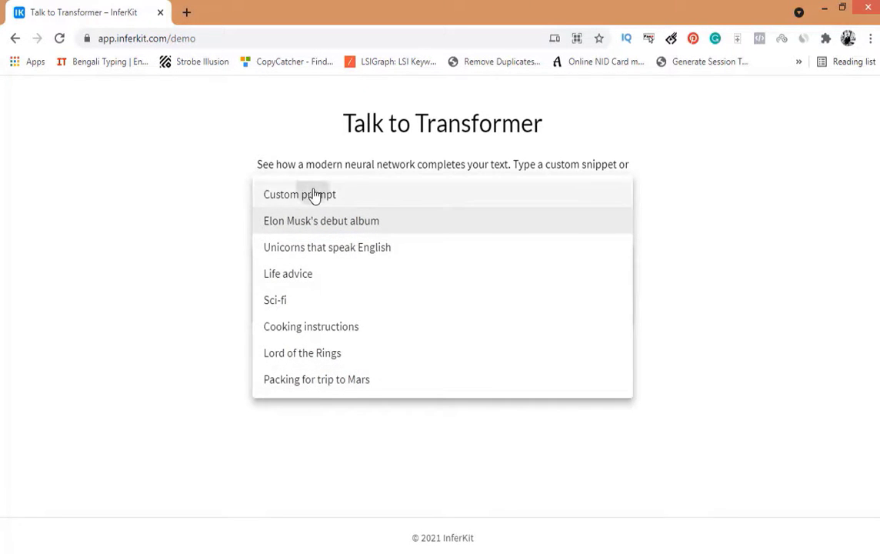
click(314, 195)
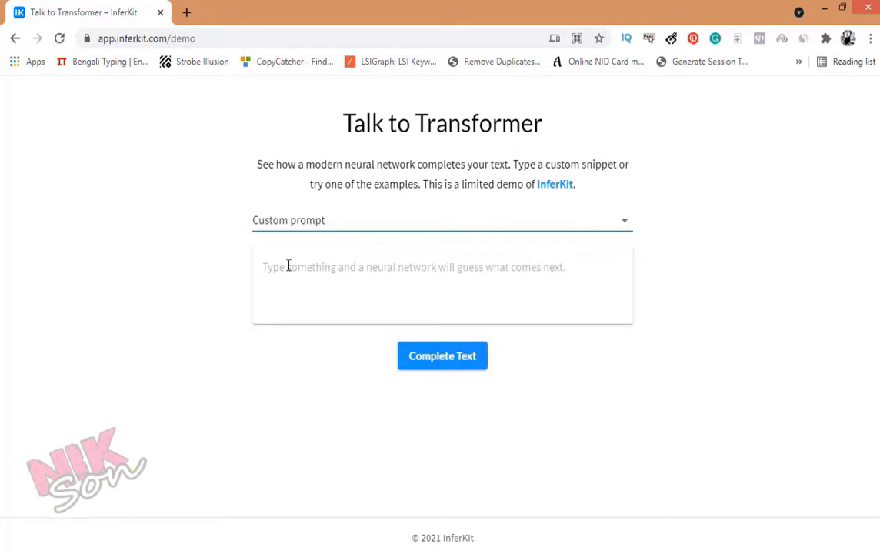
click(346, 266)
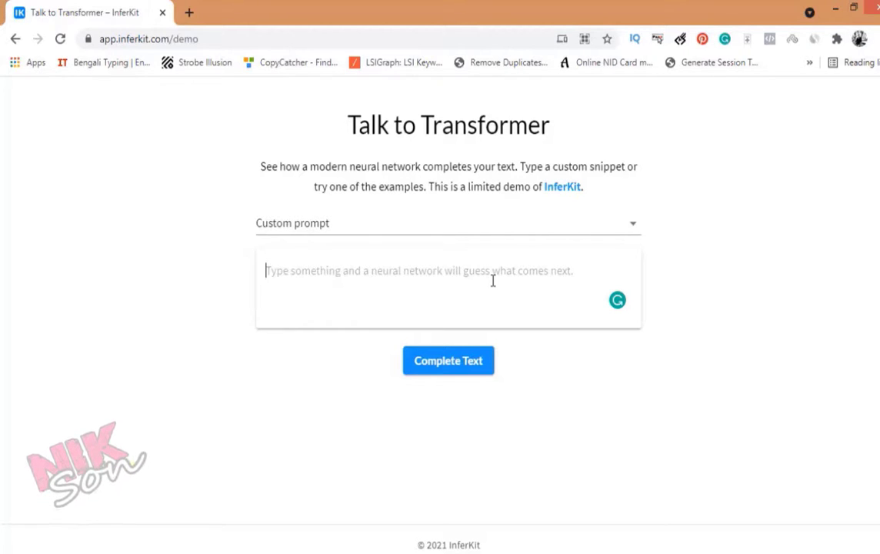
text(digital marketing)
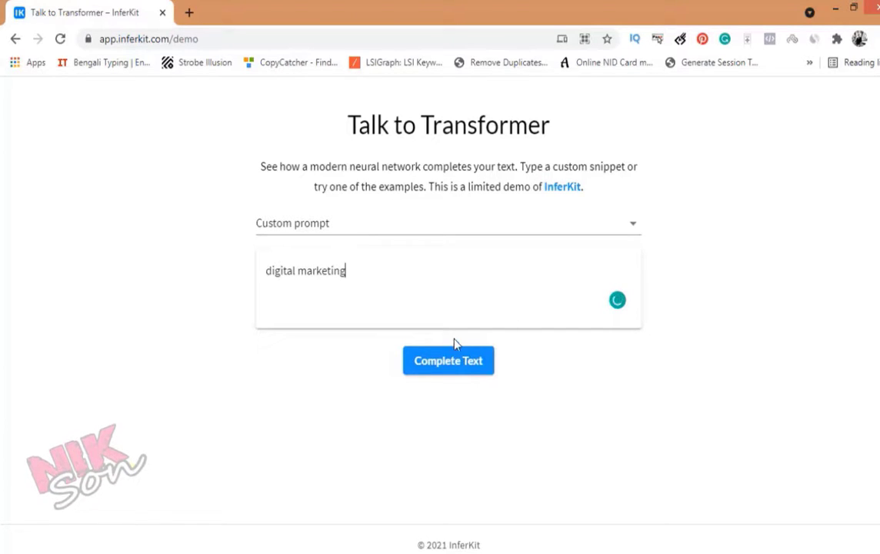
click(466, 366)
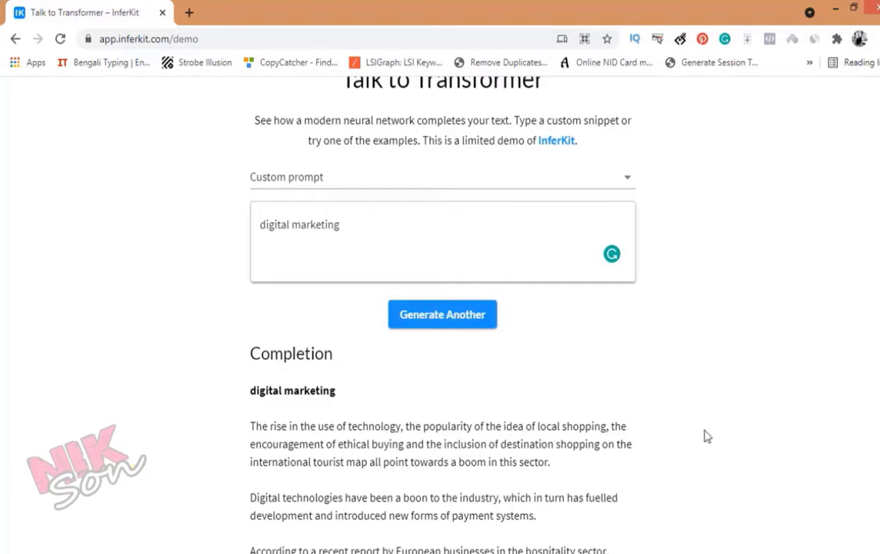
scroll(706, 436, down, 2)
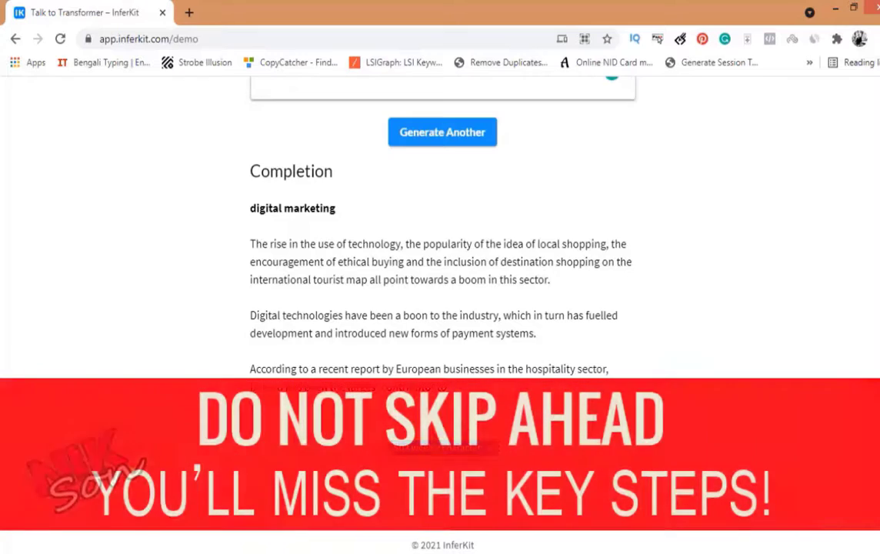
Step: Search the web for "wordcounter" in a new browser tab and open the WordCounter website
click(192, 11)
text(word)
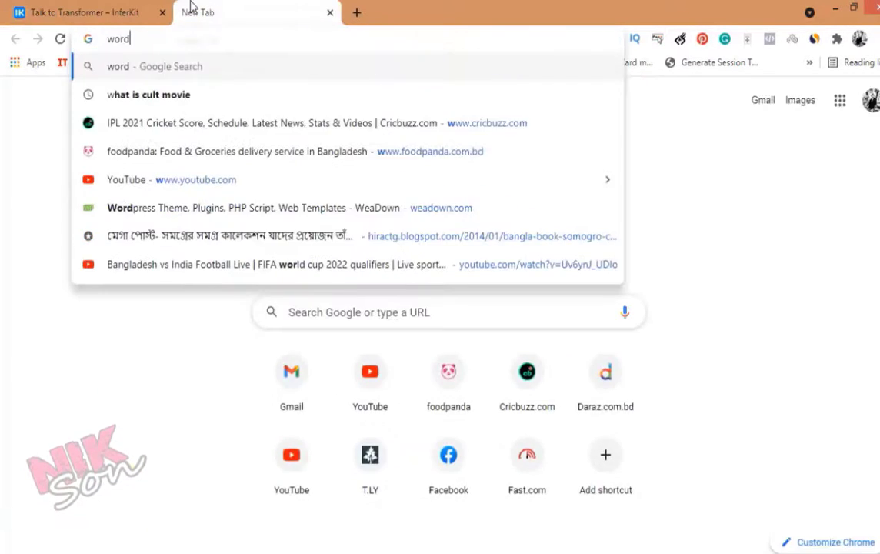
text(count)
key(Return)
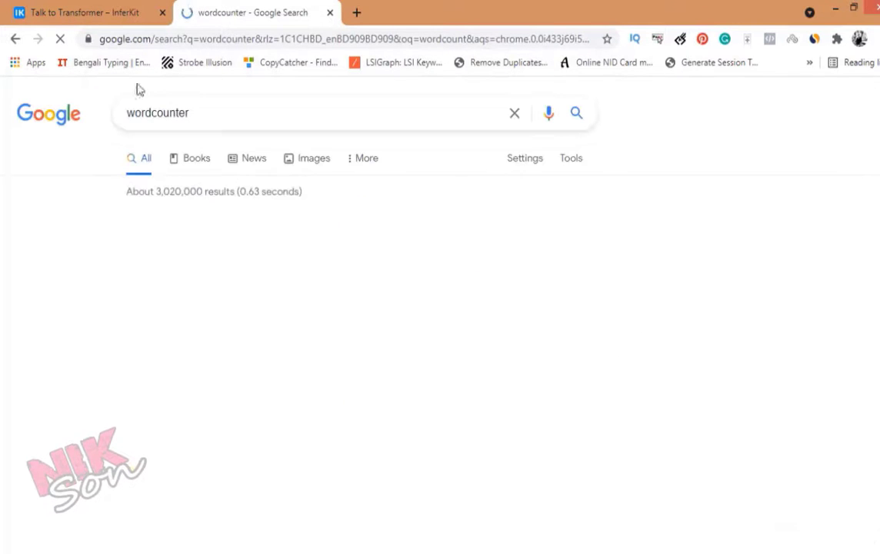
click(134, 242)
Step: Copy the generated completion paragraphs from the InferKit demo and paste them into the WordCounter editor
click(78, 12)
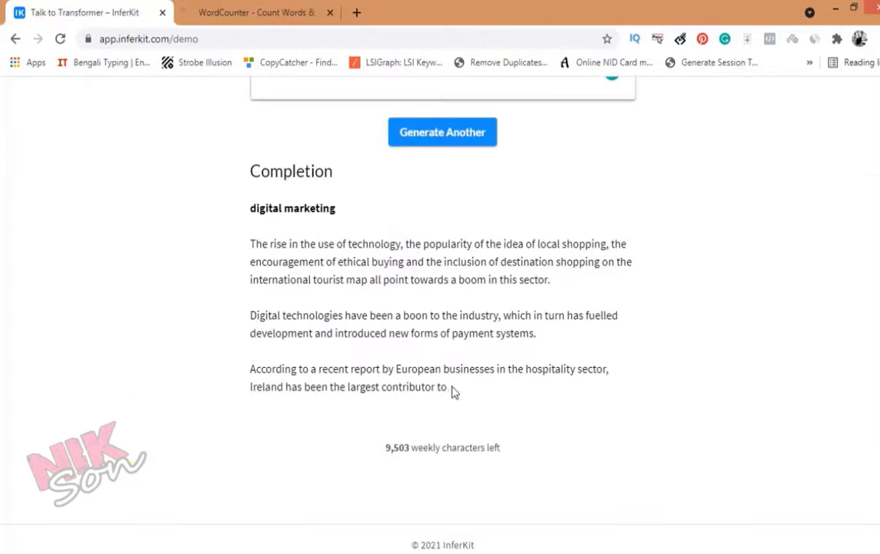
drag(452, 392, 253, 244)
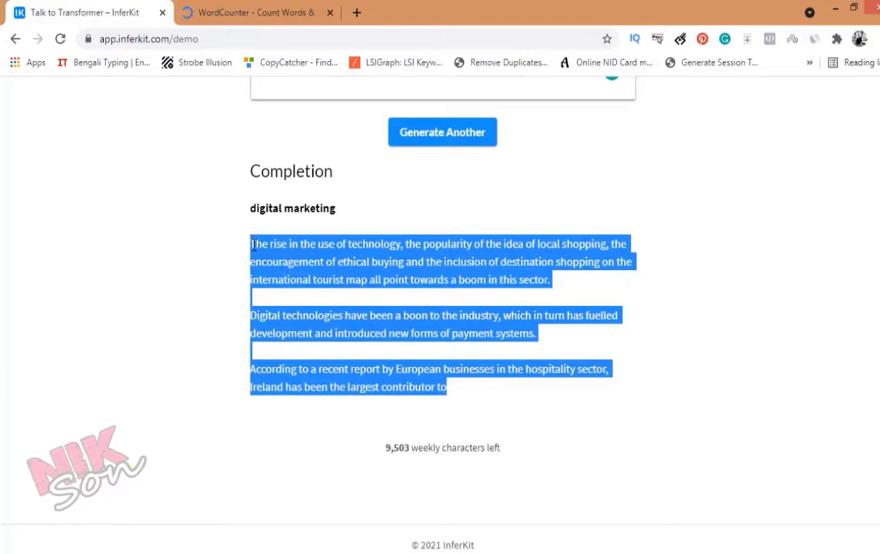
right_click(253, 245)
click(269, 255)
click(254, 13)
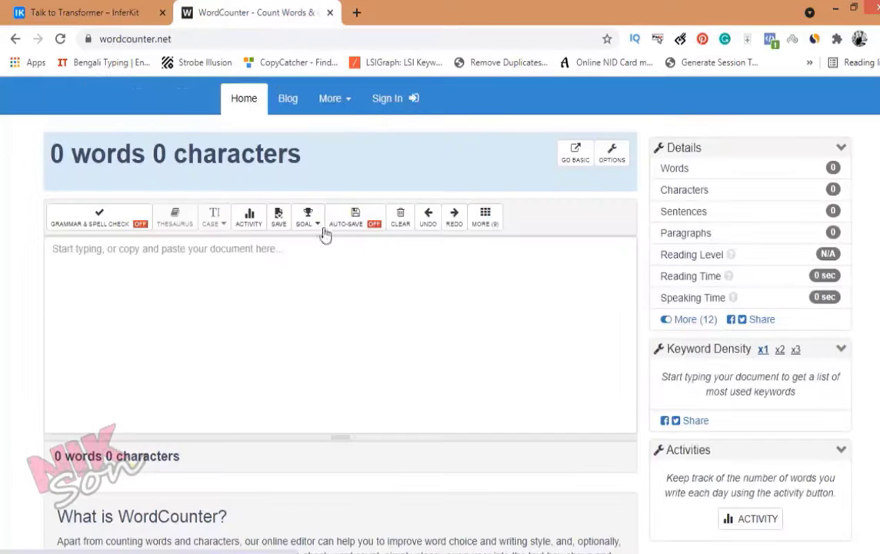
click(315, 296)
key(ctrl+v)
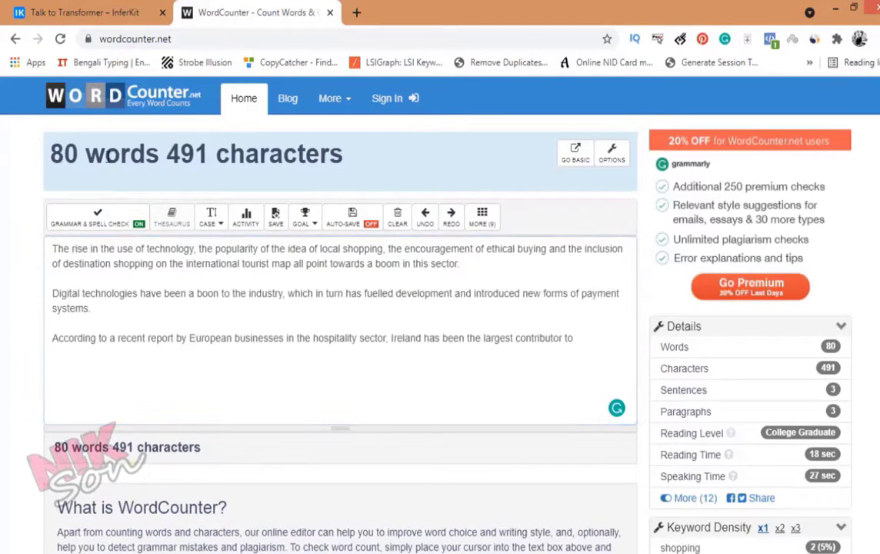
Step: Compare the generated completion in the demo with its word and character count in WordCounter
click(96, 9)
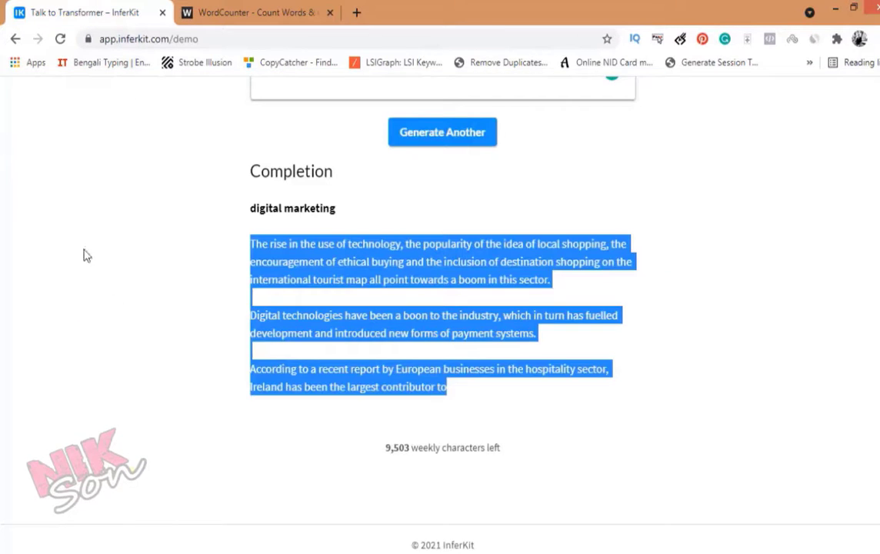
click(133, 328)
key(ctrl+Tab)
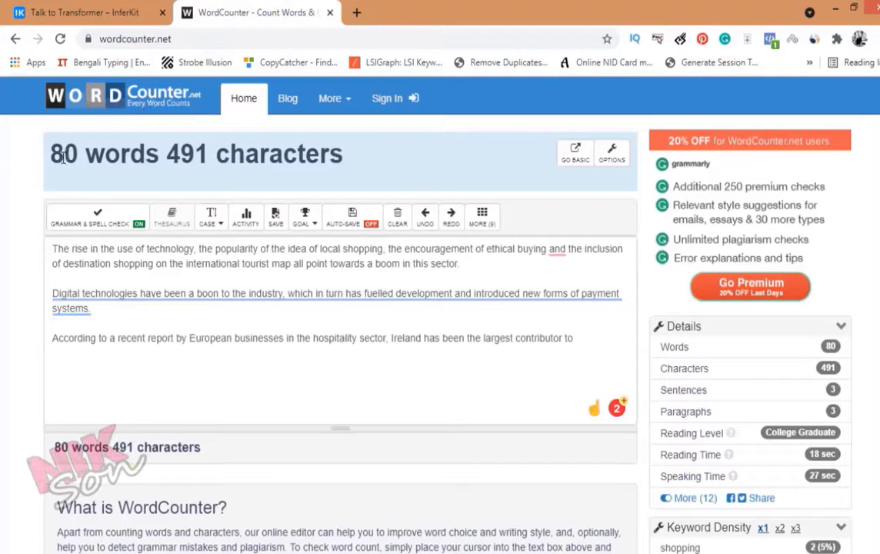
Step: Return to the text completion demo and open the main InferKit website from its introduction
click(112, 12)
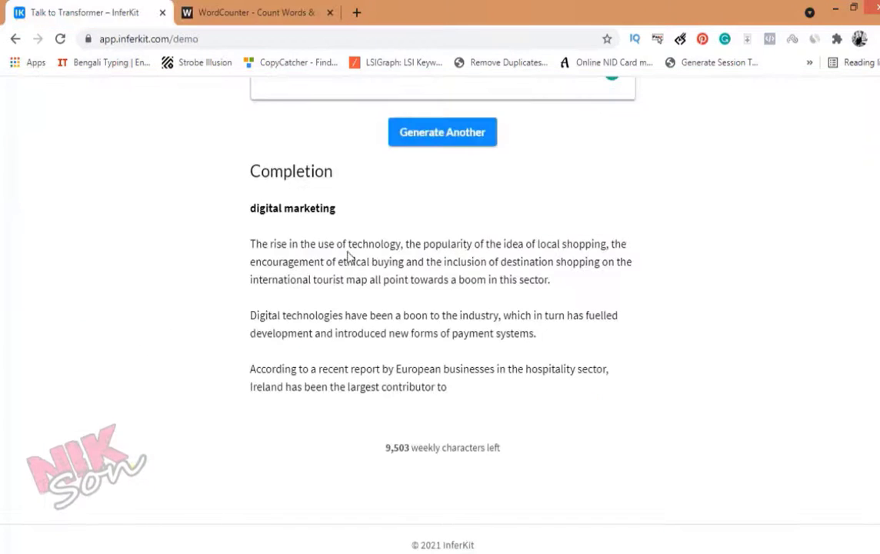
scroll(250, 377, up, 3)
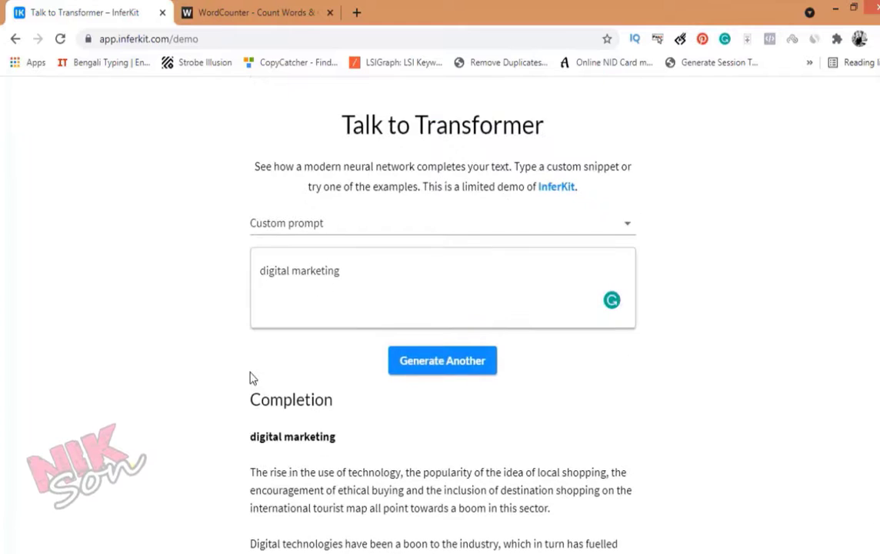
click(555, 193)
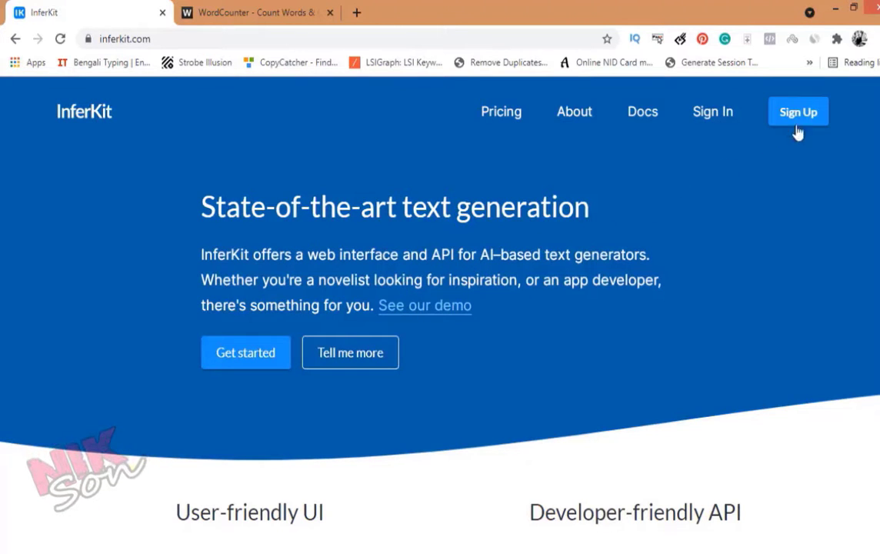
Step: Examine the InferKit homepage, from the description of its text generators to the interface and API examples
scroll(445, 265, down, 1)
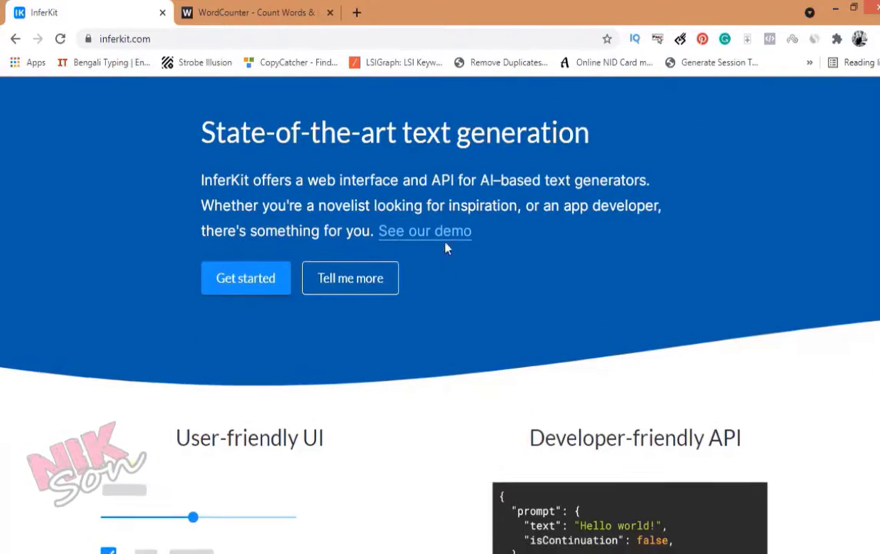
drag(339, 180, 570, 180)
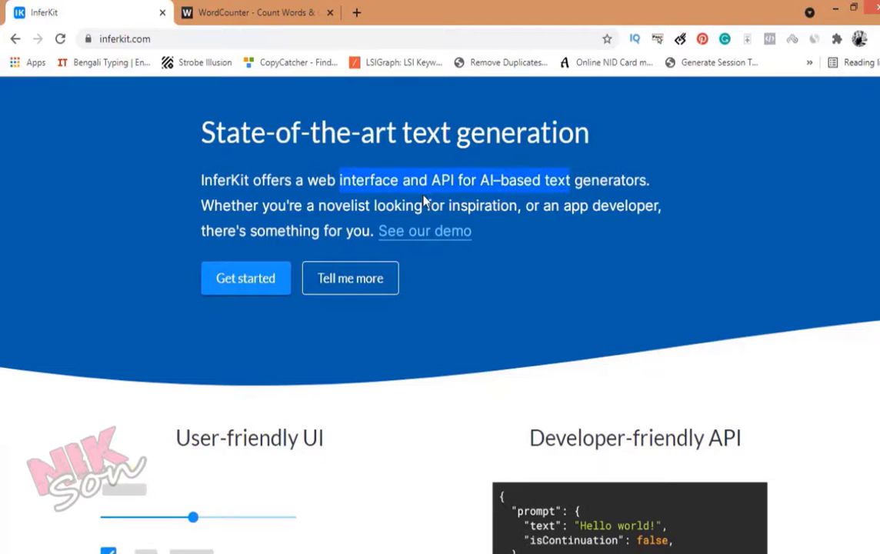
drag(431, 205, 560, 205)
click(698, 232)
scroll(749, 218, up, 1)
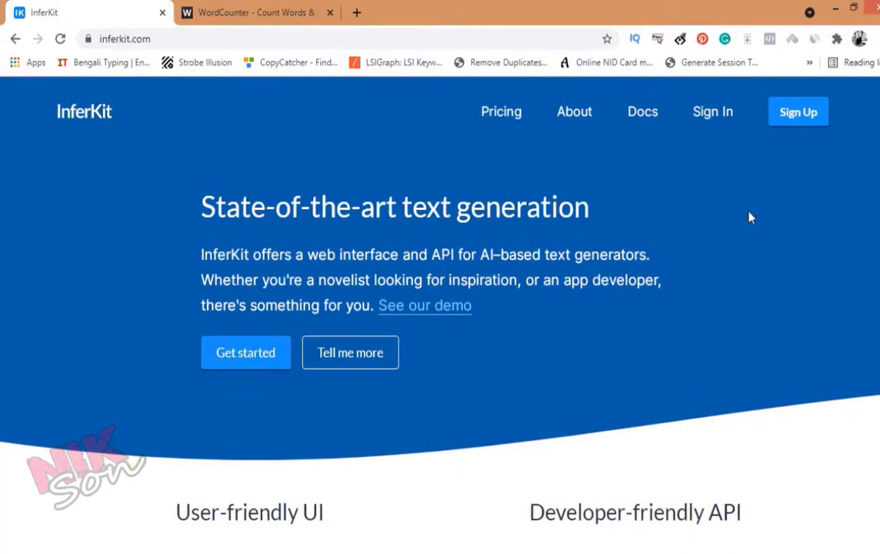
drag(563, 280, 632, 280)
scroll(614, 299, down, 3)
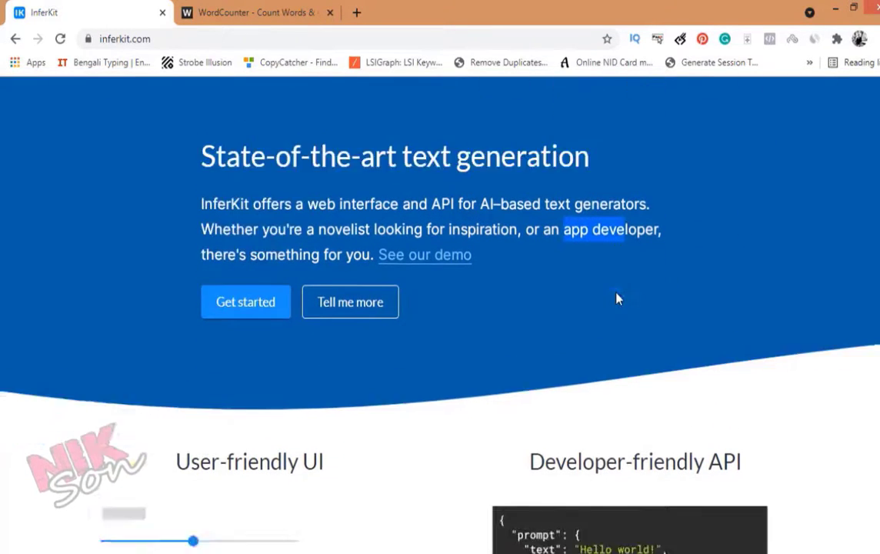
scroll(444, 397, down, 3)
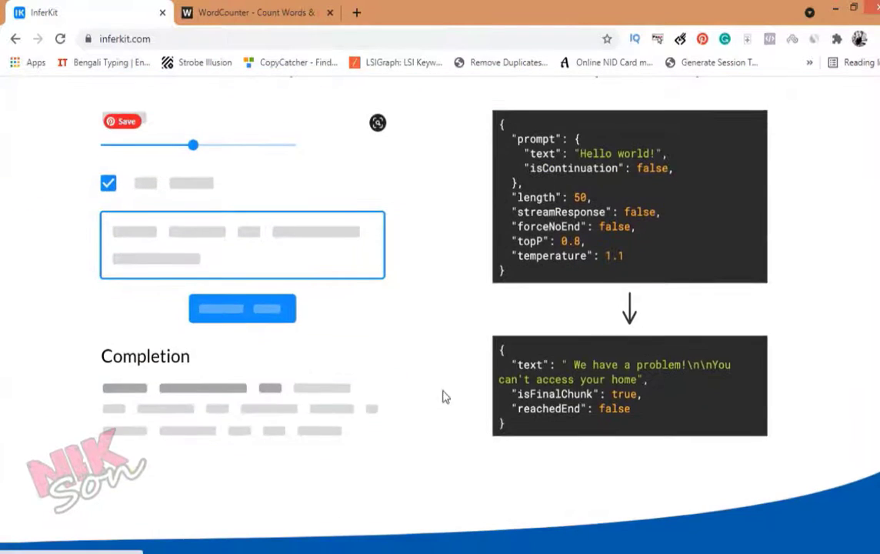
Step: Sign up for an InferKit account with an email address and account password, accepting the terms of service and privacy policy
scroll(587, 400, up, 6)
click(797, 112)
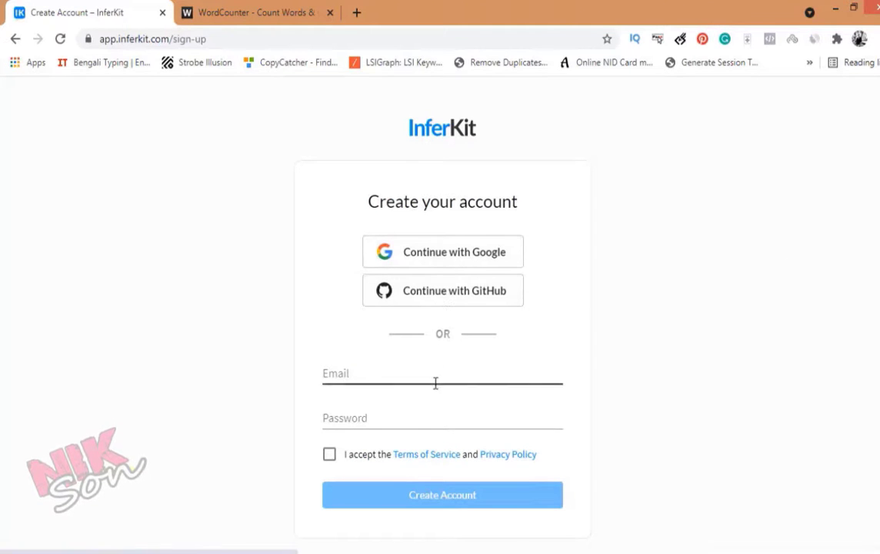
scroll(415, 384, down, 1)
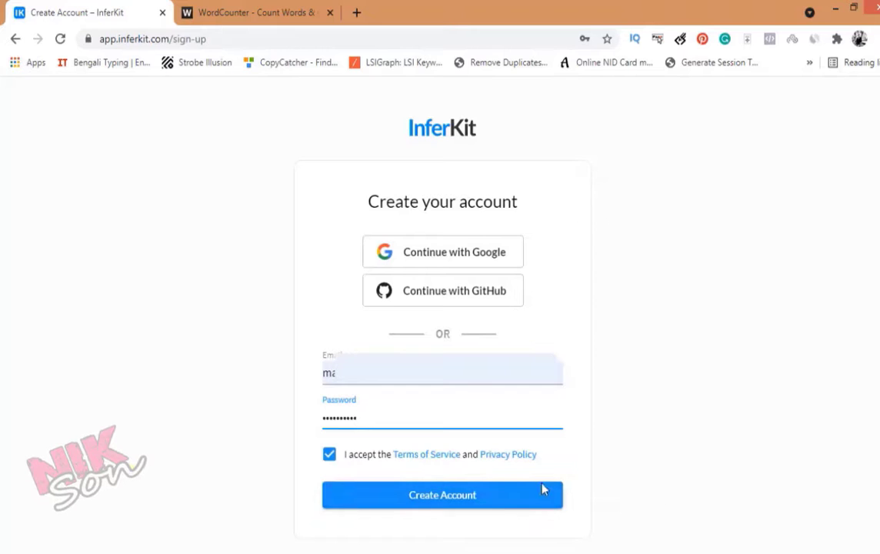
click(447, 497)
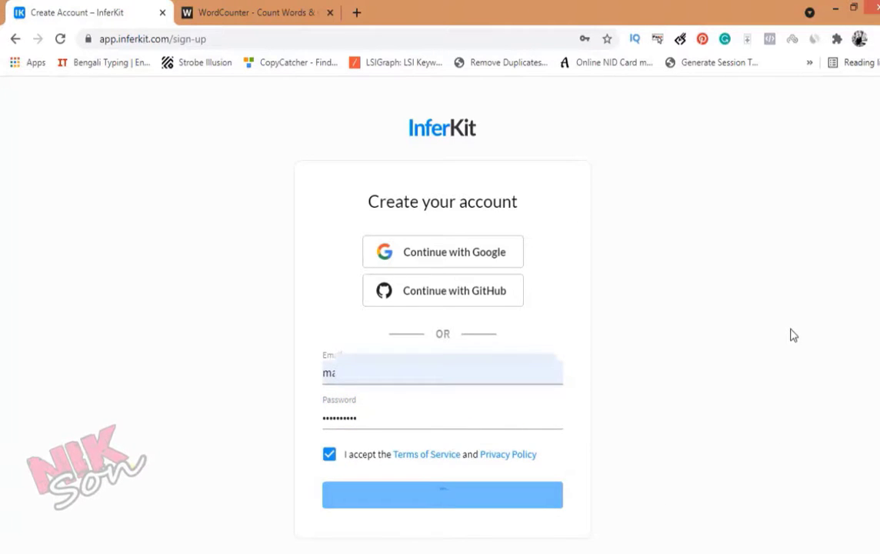
Step: Save the basic profile with first name, last name, company and country, and confirm the email address from InferKit's verification message in Gmail
click(523, 286)
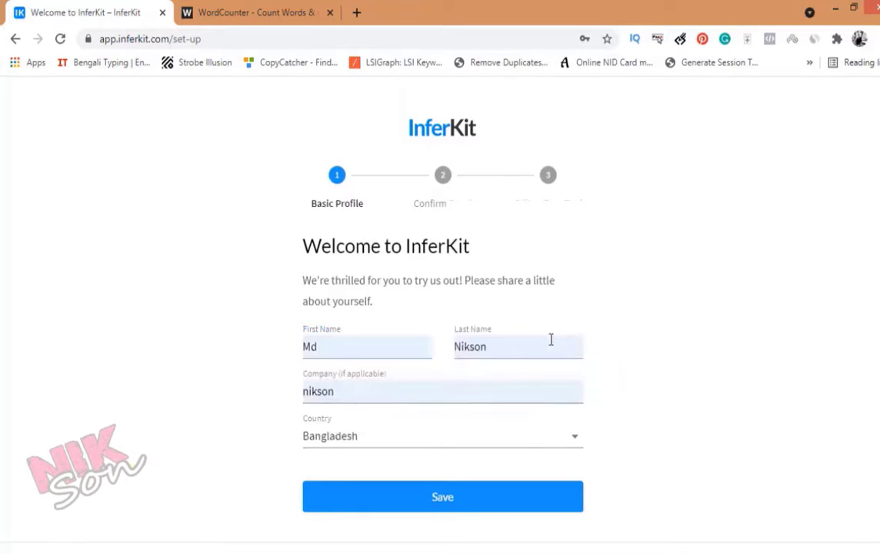
click(480, 492)
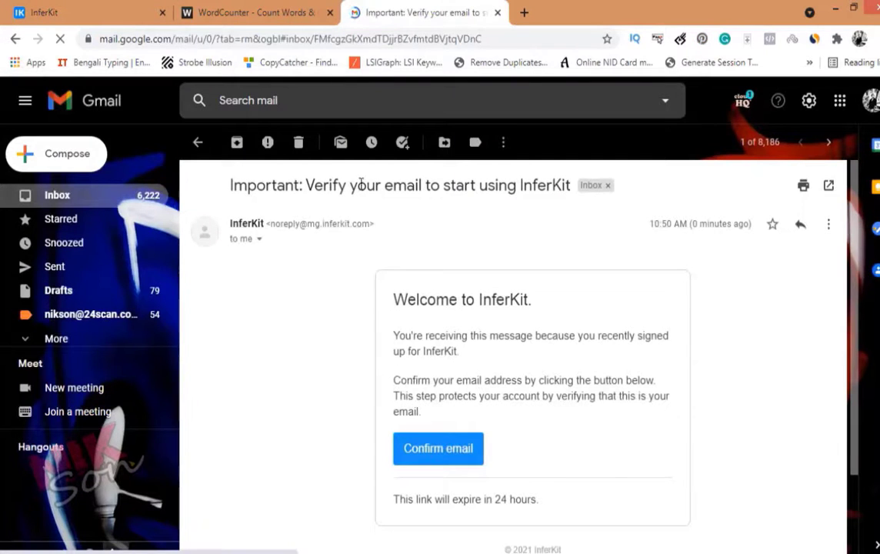
click(443, 450)
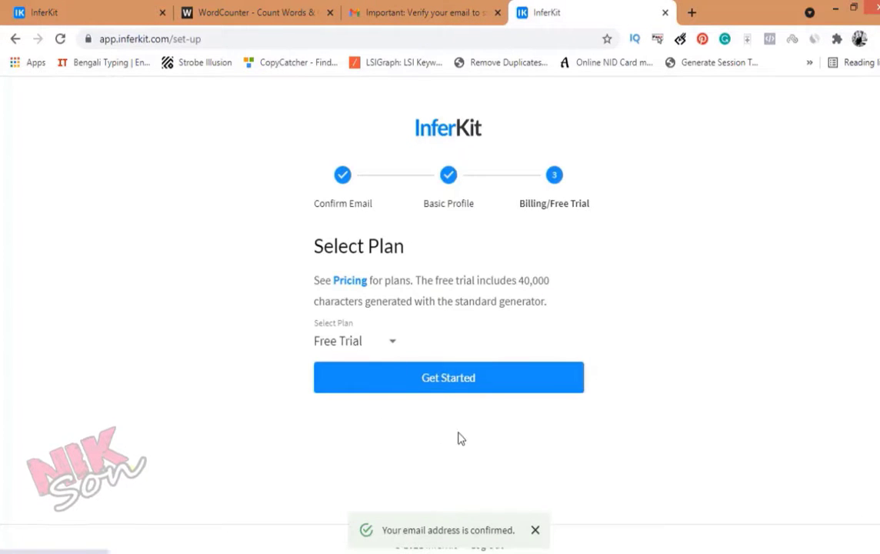
Step: Choose the Free Trial plan and finish the account setup to get started
click(398, 340)
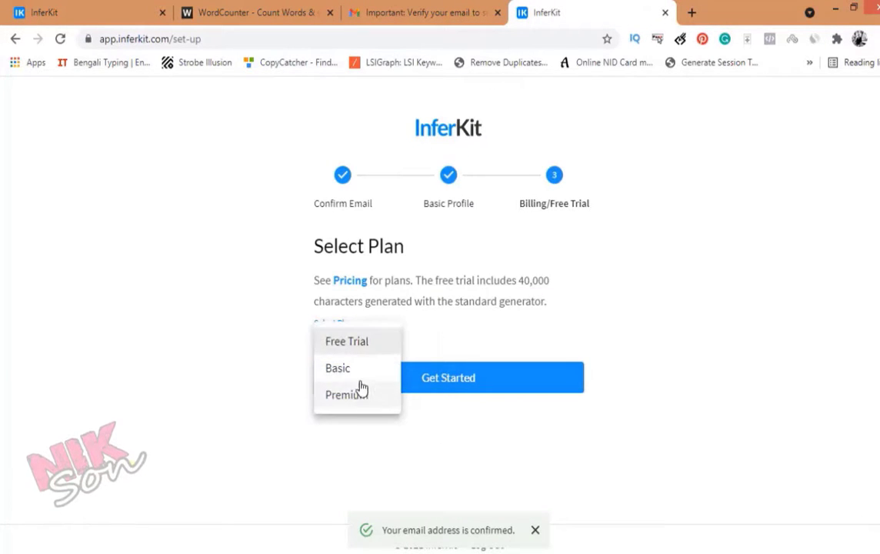
click(353, 346)
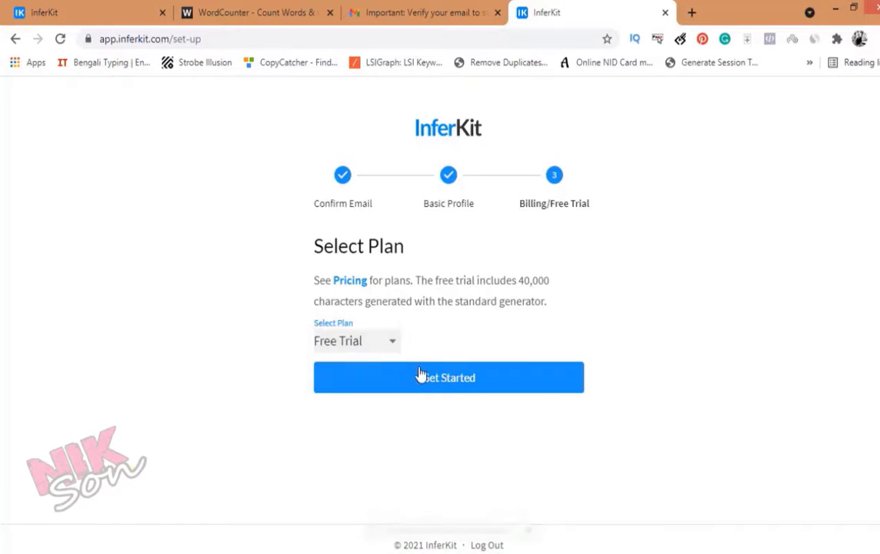
click(440, 385)
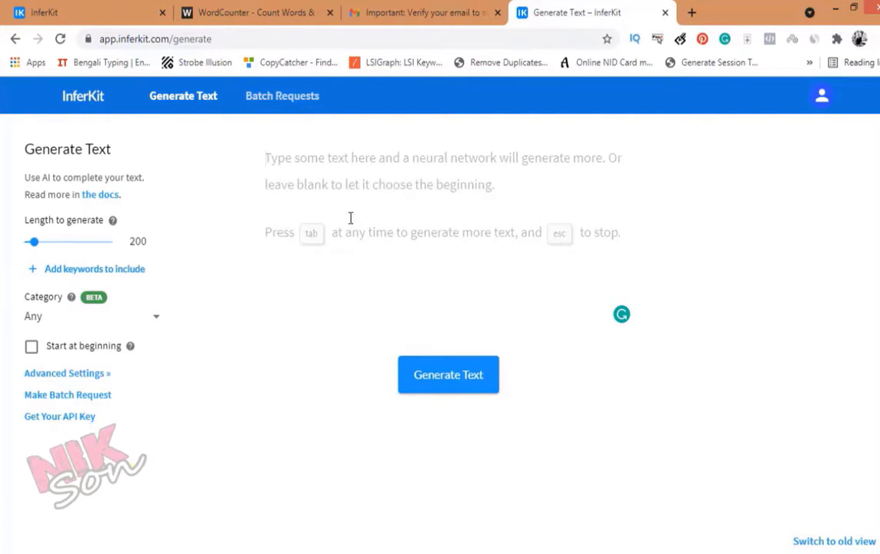
Step: Set the length to generate to 1000 and enter "digital marketing in 2021" as the text prompt
drag(35, 242, 123, 243)
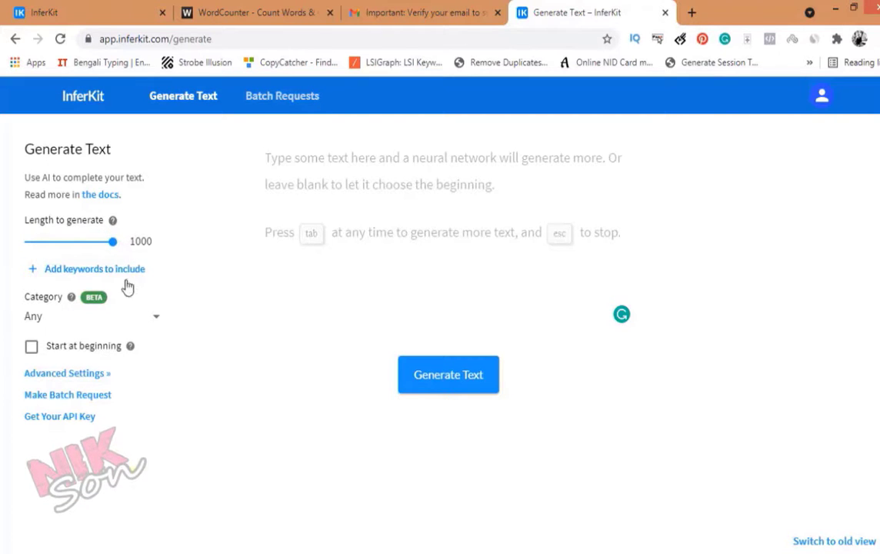
click(300, 160)
text(digital marketing in 2021)
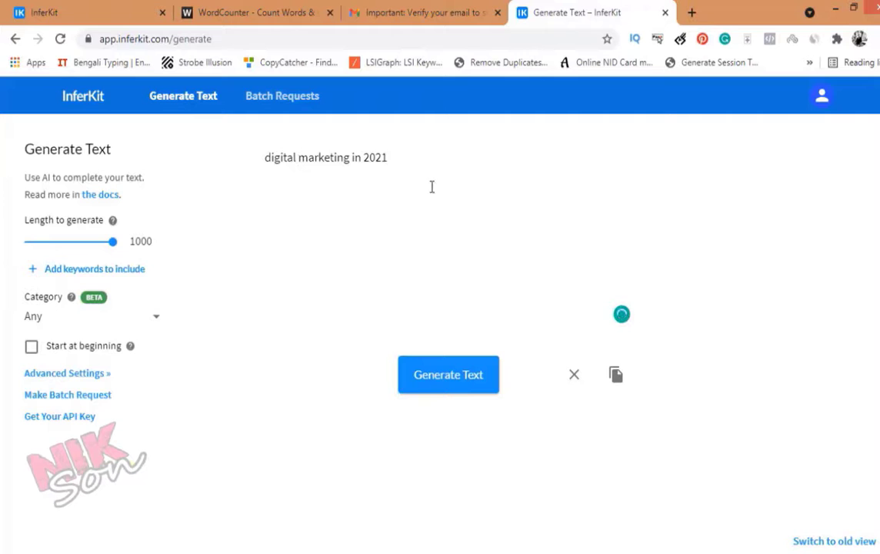
drag(431, 187, 167, 191)
click(397, 203)
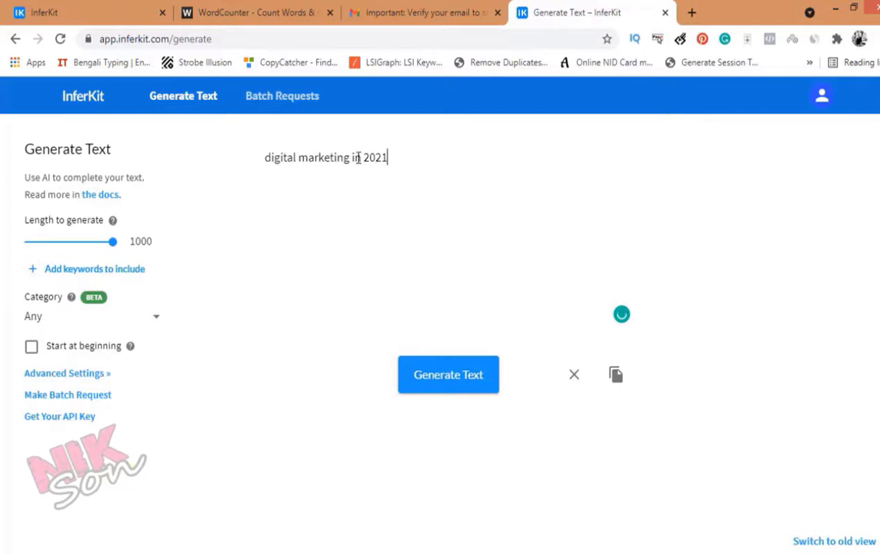
Step: Copy "digital marketing" from the prompt and add it as a keyword the generated text should include
drag(351, 156, 247, 140)
right_click(289, 157)
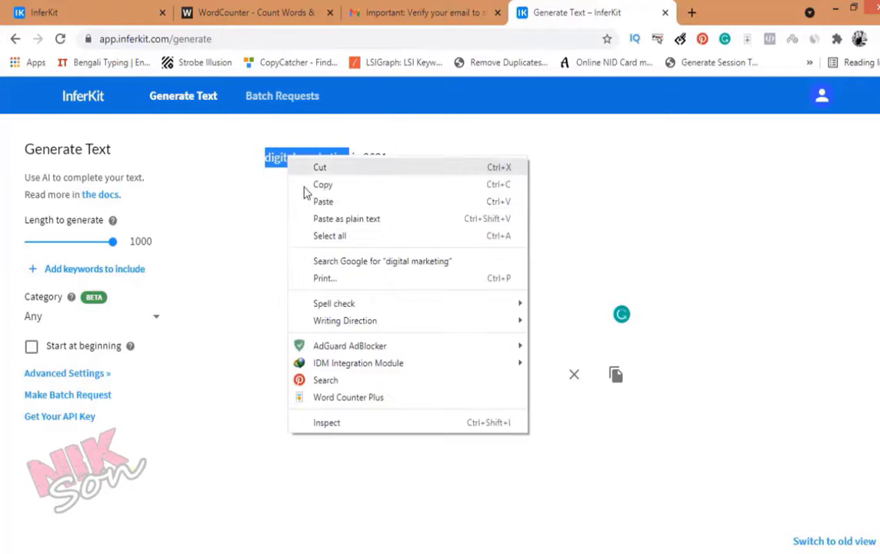
click(321, 185)
click(107, 276)
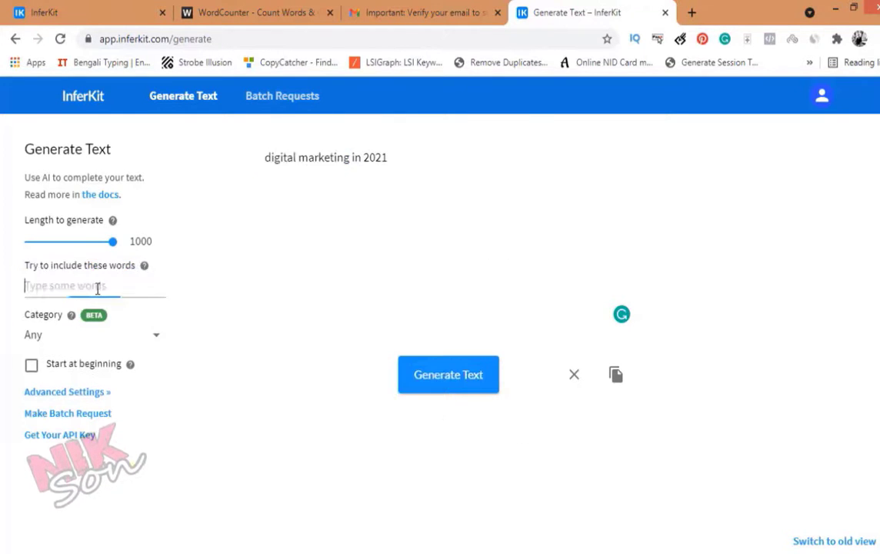
right_click(99, 289)
click(132, 374)
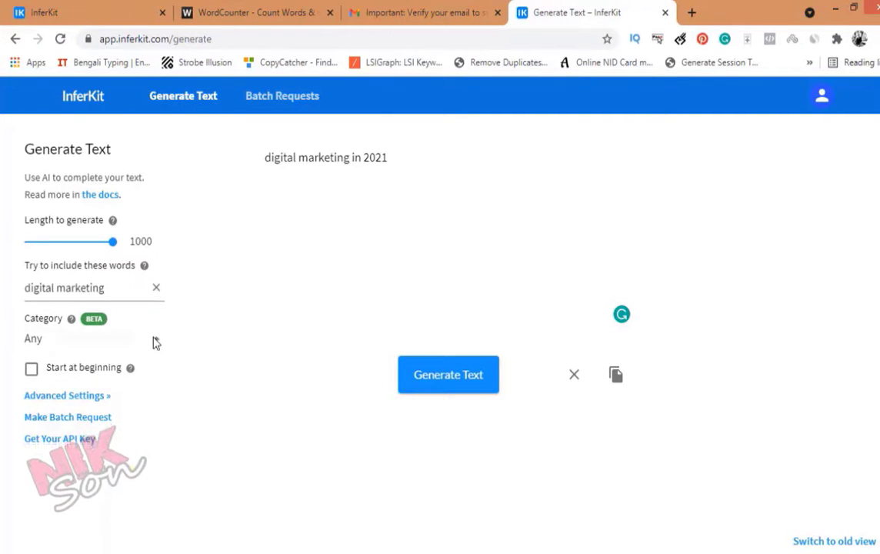
Step: Set the category to Blogs and enable Start at beginning for the generated text
click(154, 341)
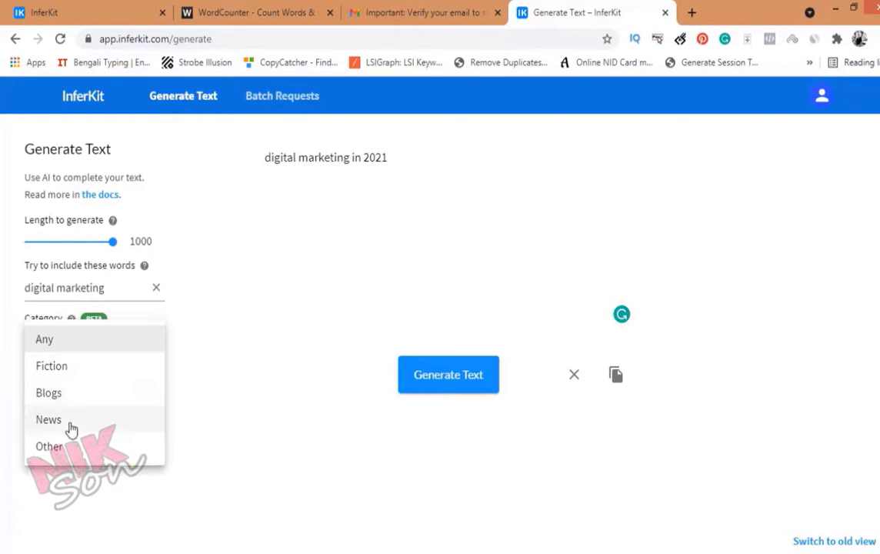
click(66, 395)
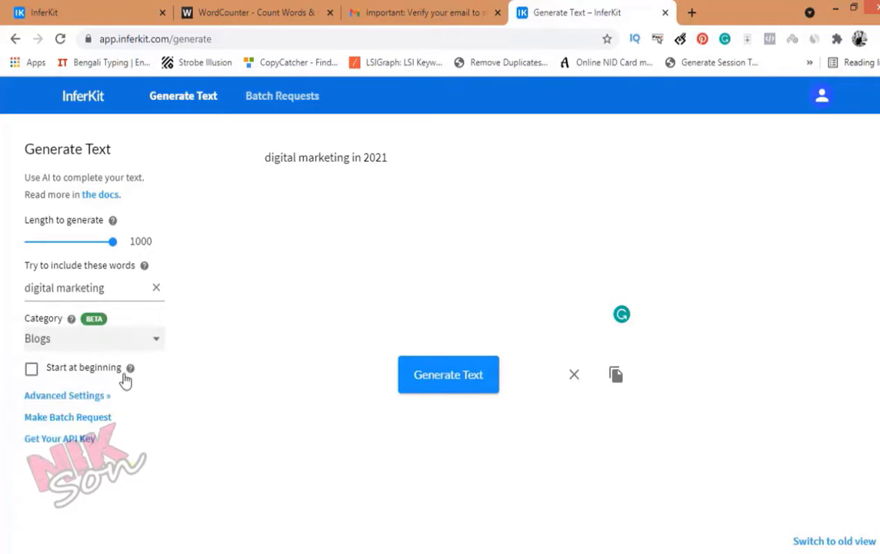
click(31, 373)
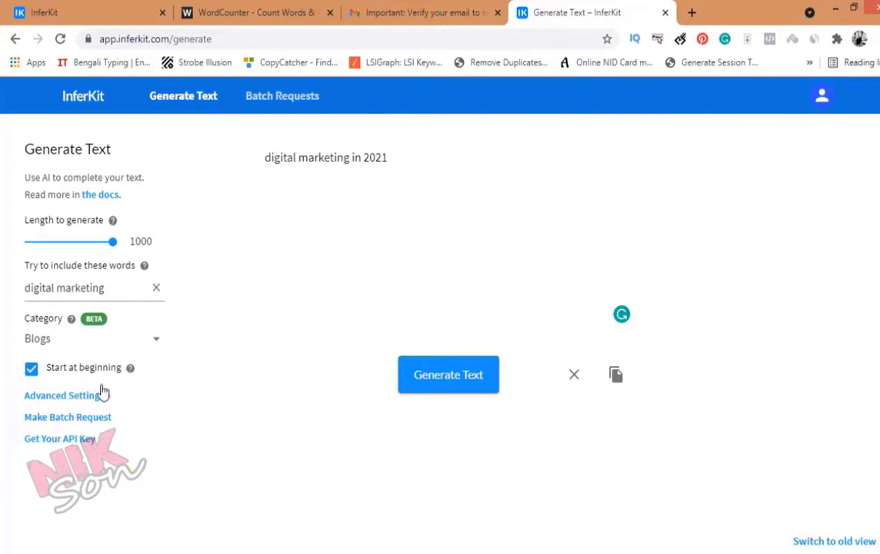
Step: Review the advanced generation settings, including pause at end, nucleus sampling top p and sampling temperature
click(68, 395)
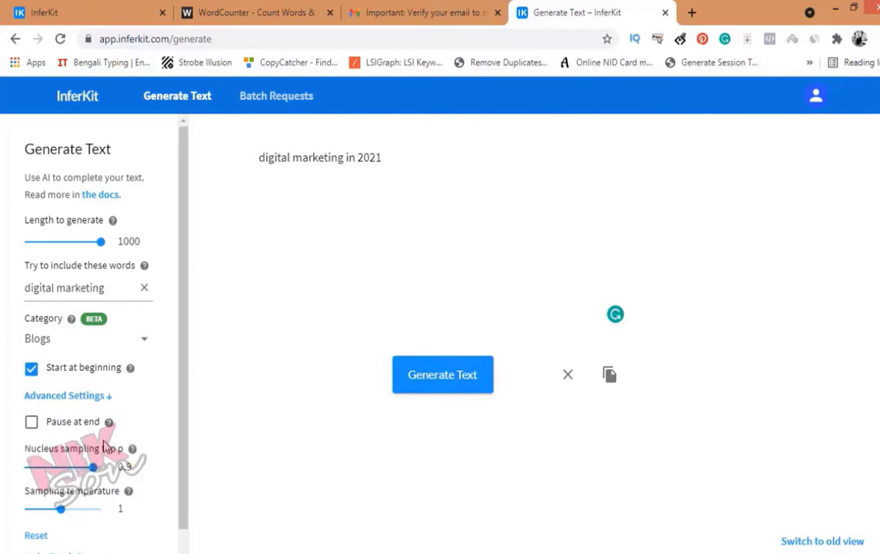
scroll(46, 419, down, 1)
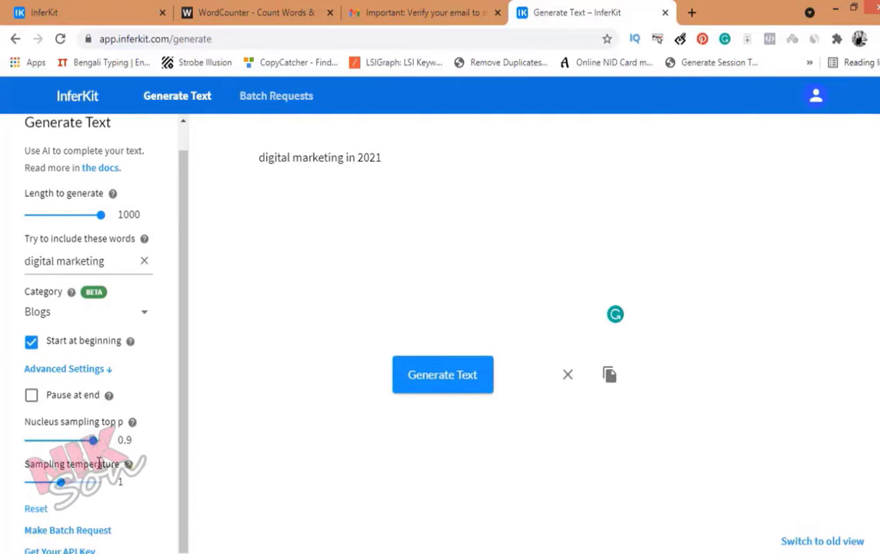
scroll(99, 462, down, 1)
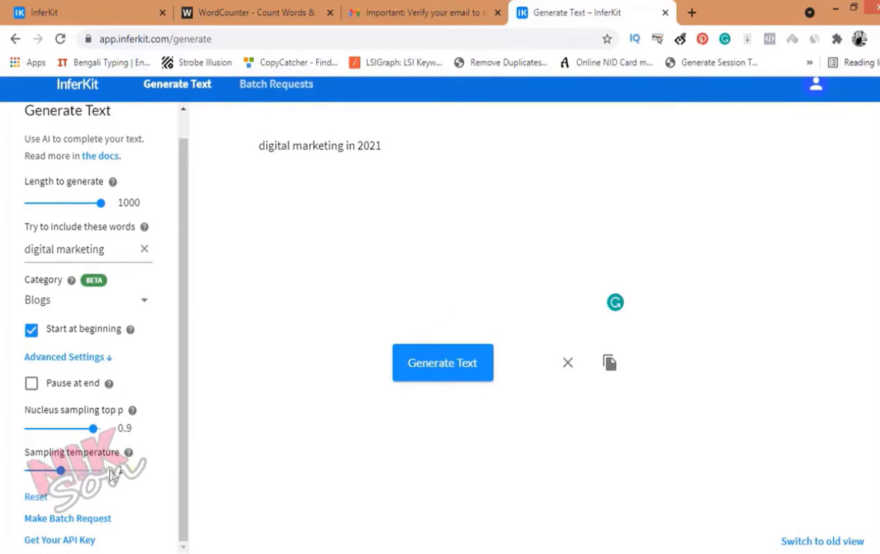
click(74, 356)
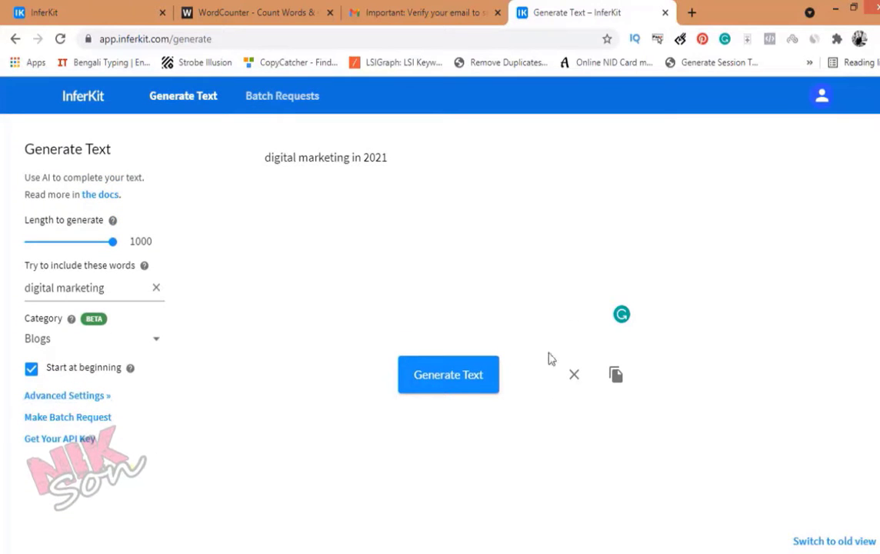
Step: Generate text from the "digital marketing in 2021" prompt and read through the result
click(450, 382)
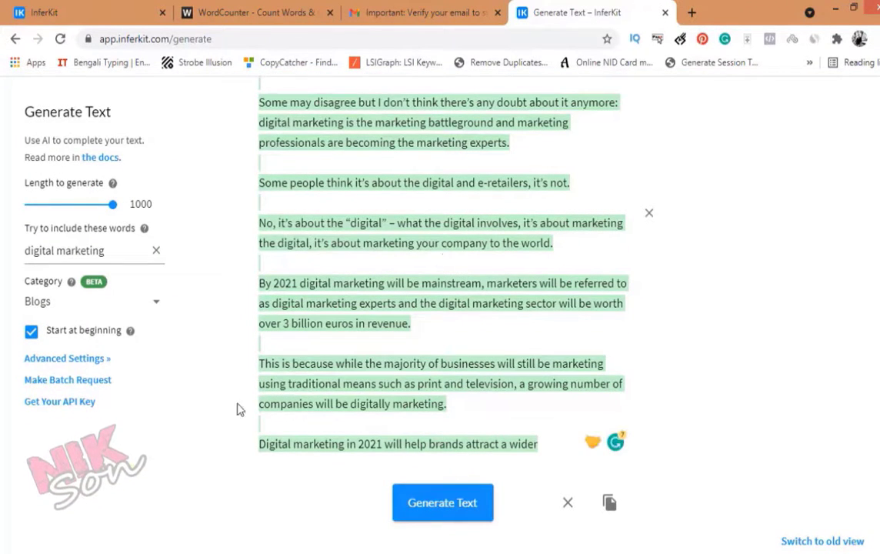
scroll(370, 330, up, 3)
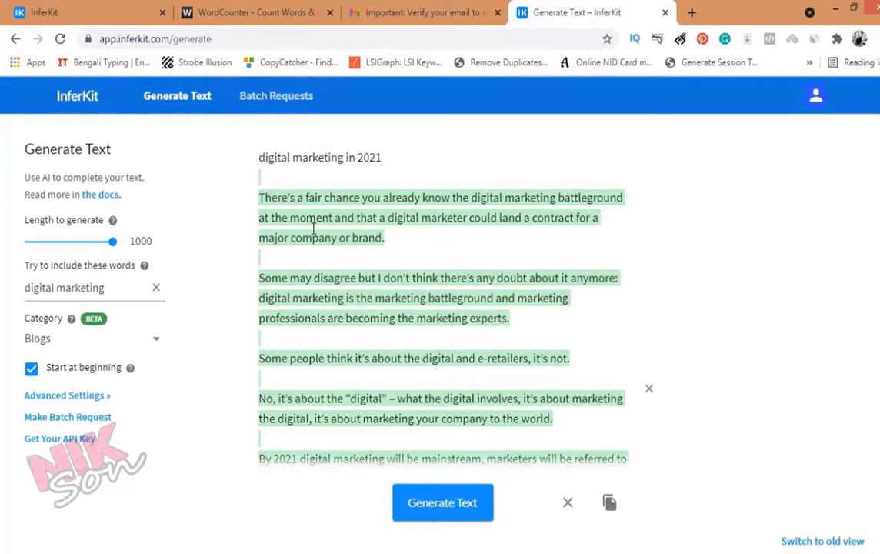
scroll(337, 301, down, 3)
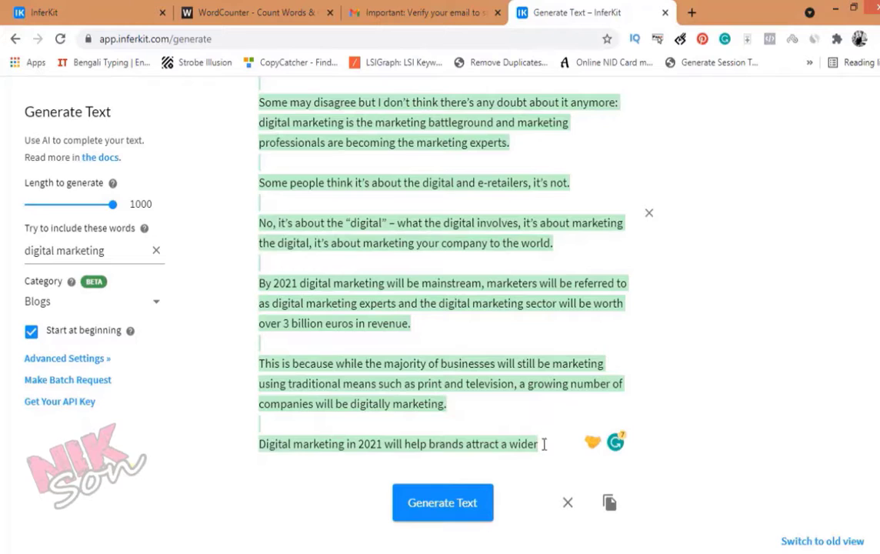
Step: Copy the generated text and replace the old text in WordCounter with it to check its word count
click(609, 499)
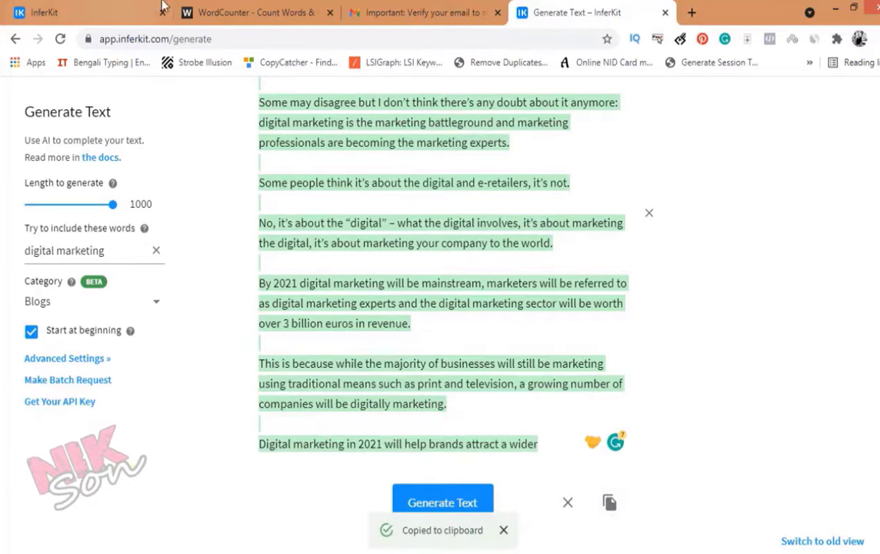
click(246, 9)
click(320, 314)
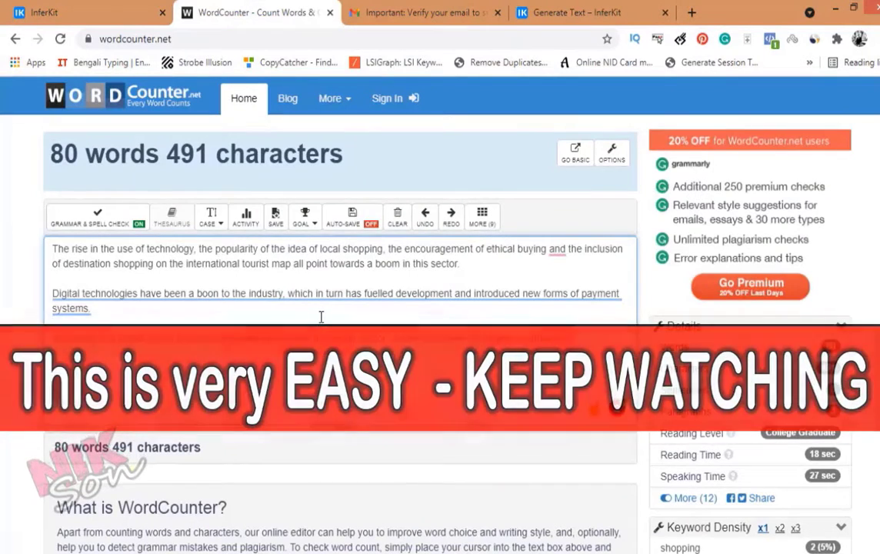
key(ctrl+a)
key(Delete)
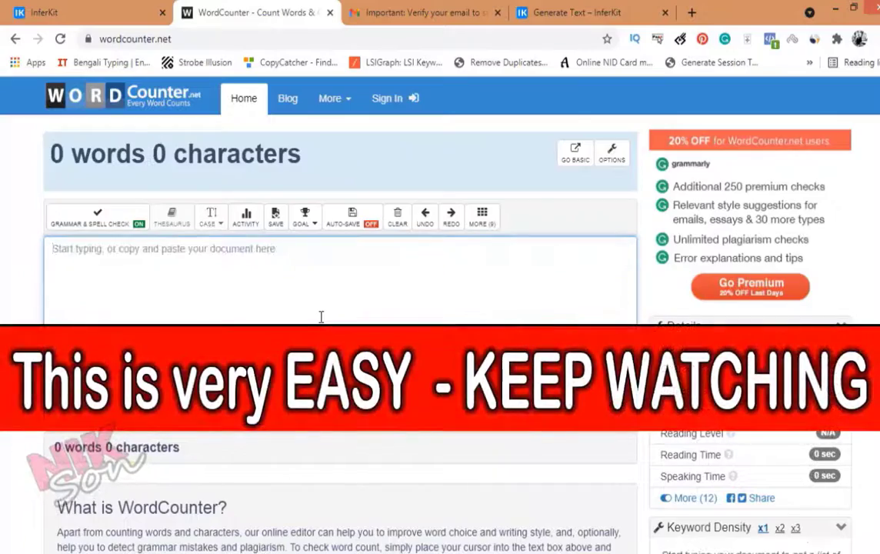
key(ctrl+v)
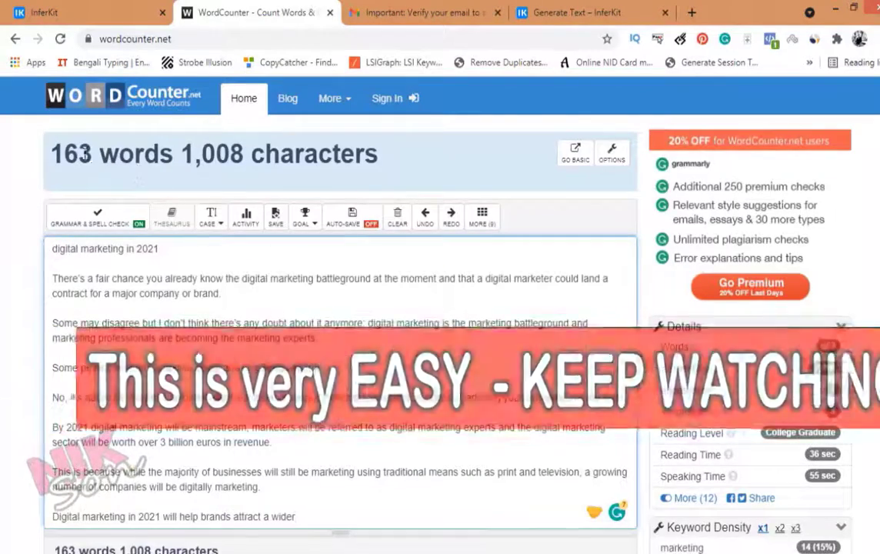
drag(58, 168, 91, 162)
Step: Return to InferKit and extend the article by generating two more continuations
click(577, 12)
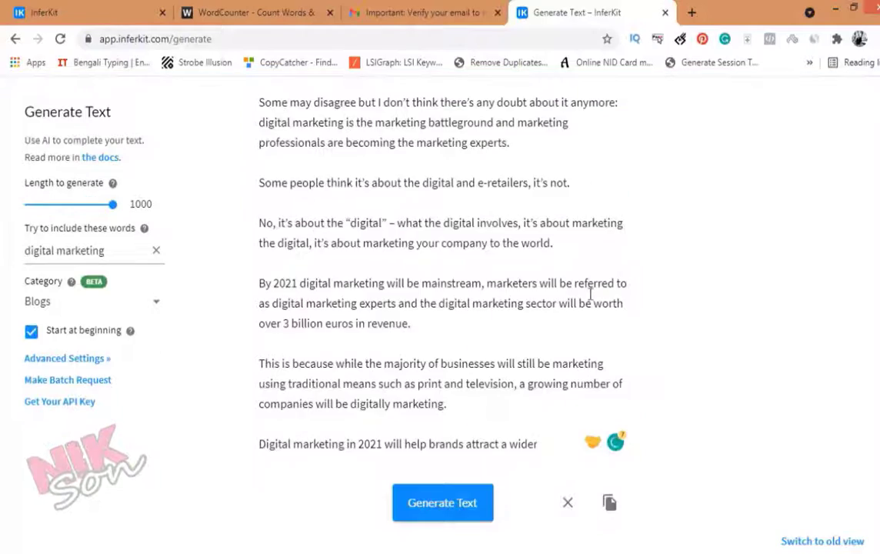
click(444, 512)
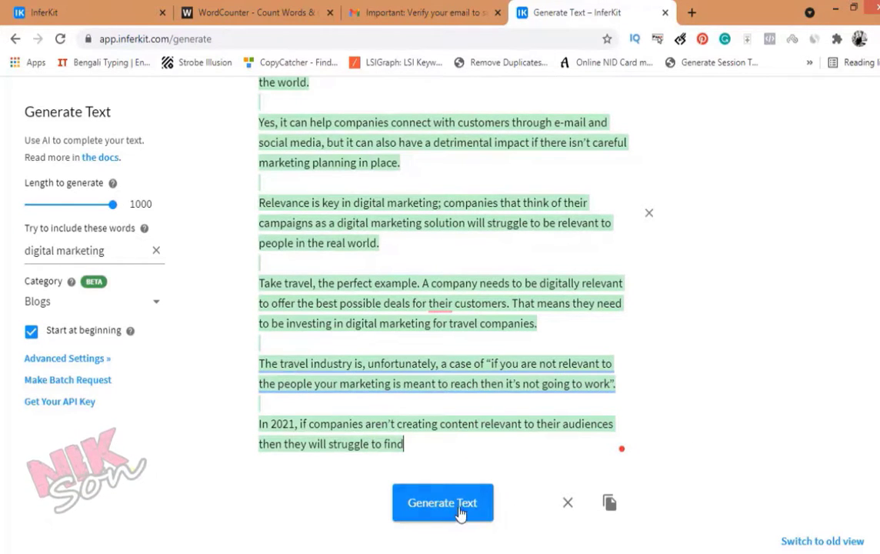
click(434, 463)
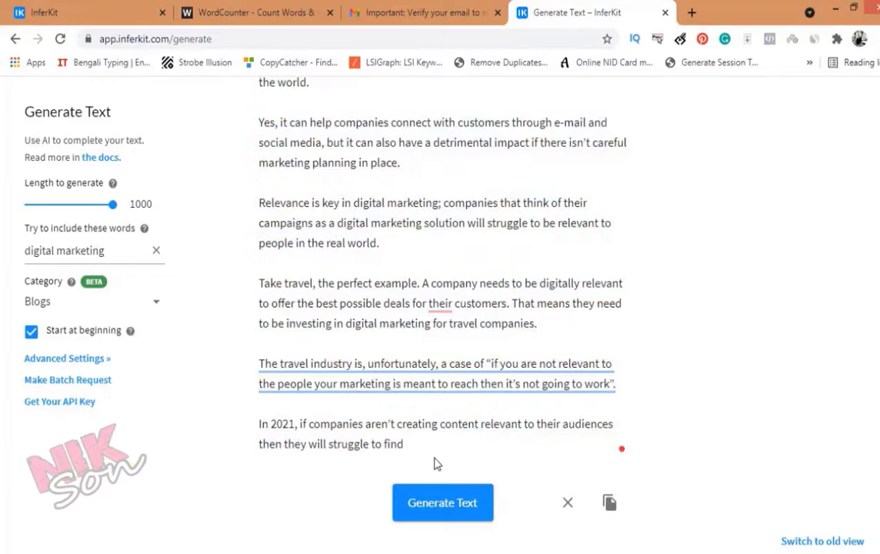
click(427, 489)
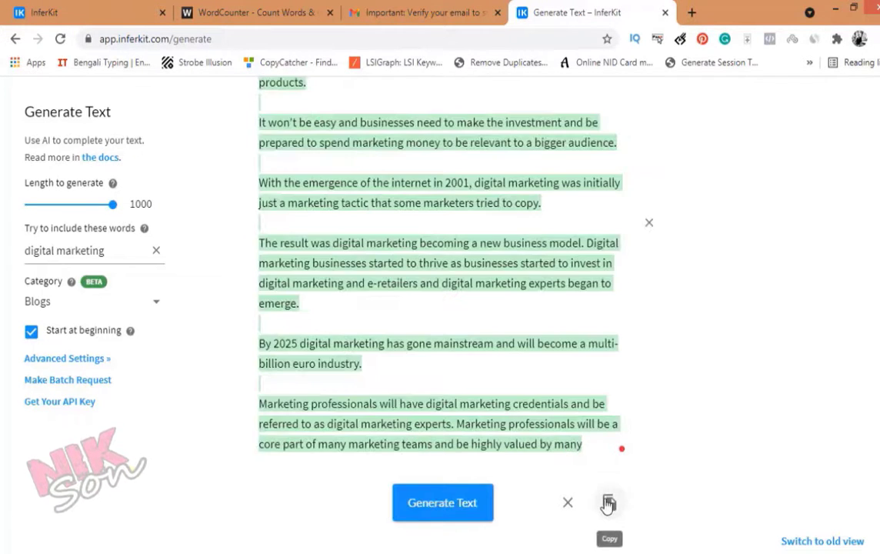
Step: Copy the complete extended article and look back over it up to its beginning
click(609, 502)
click(275, 8)
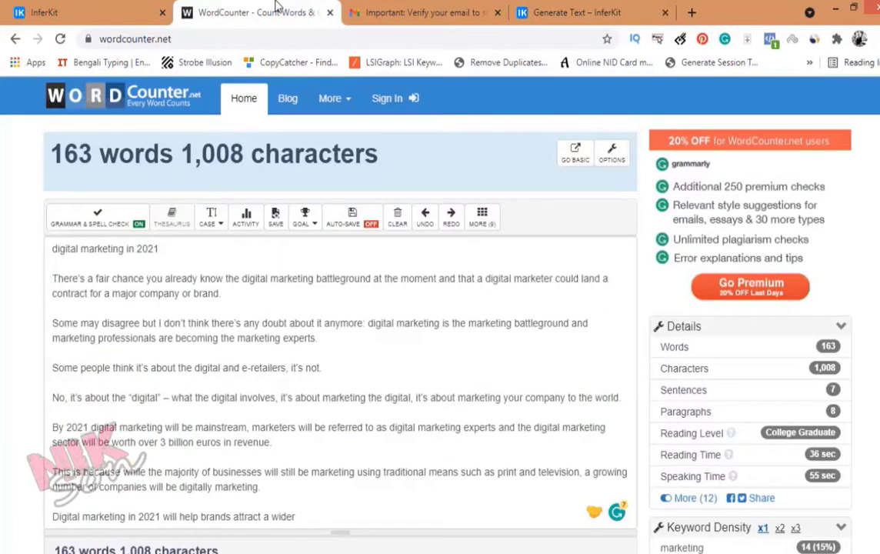
click(546, 12)
scroll(500, 270, up, 15)
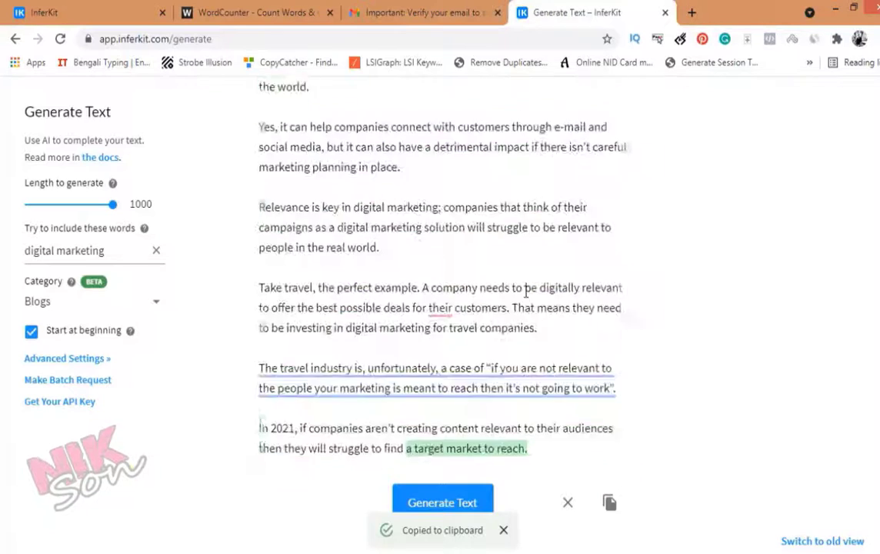
scroll(526, 293, up, 3)
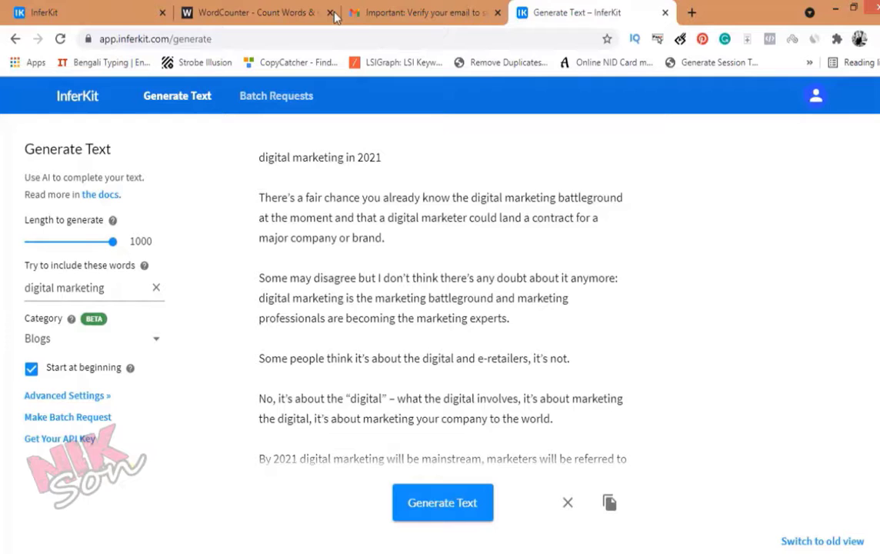
Step: Replace the text in WordCounter with the extended article and check its word count
click(261, 9)
click(408, 318)
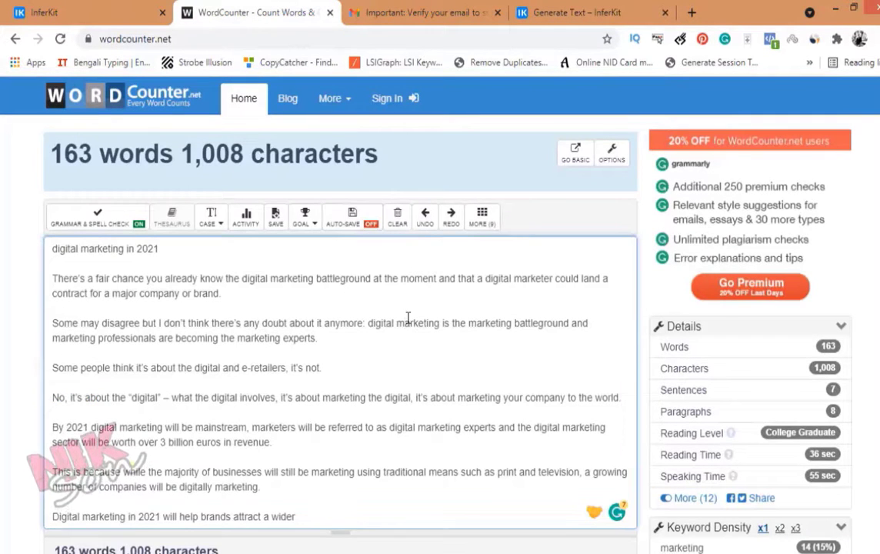
key(ctrl+a)
key(BackSpace)
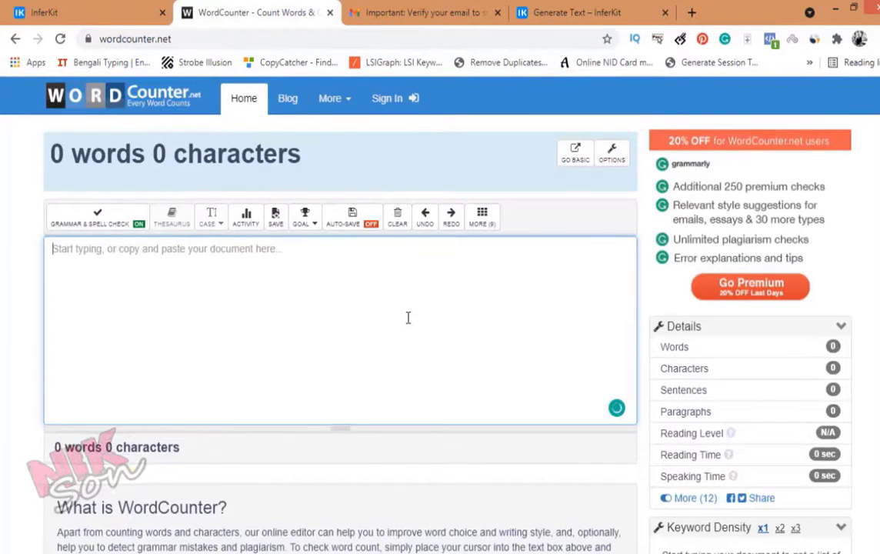
key(ctrl+v)
scroll(367, 230, up, 6)
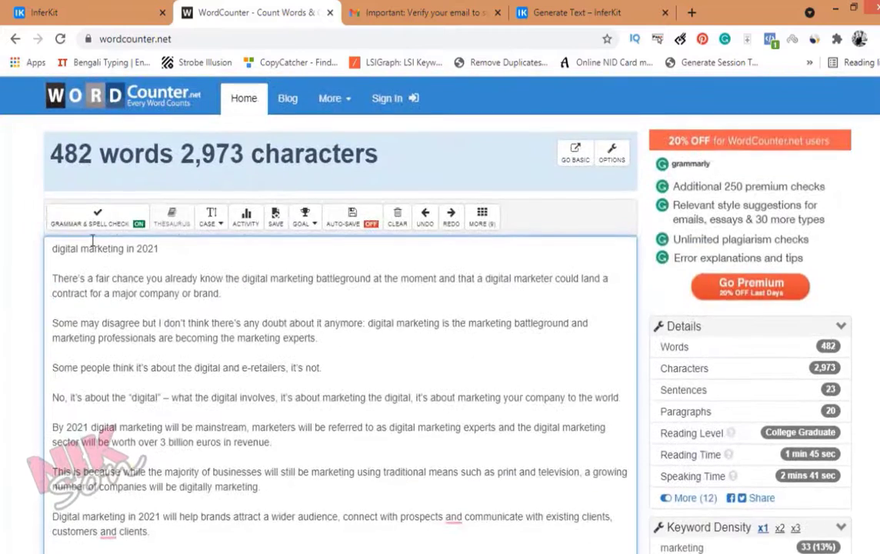
drag(51, 153, 92, 153)
click(84, 154)
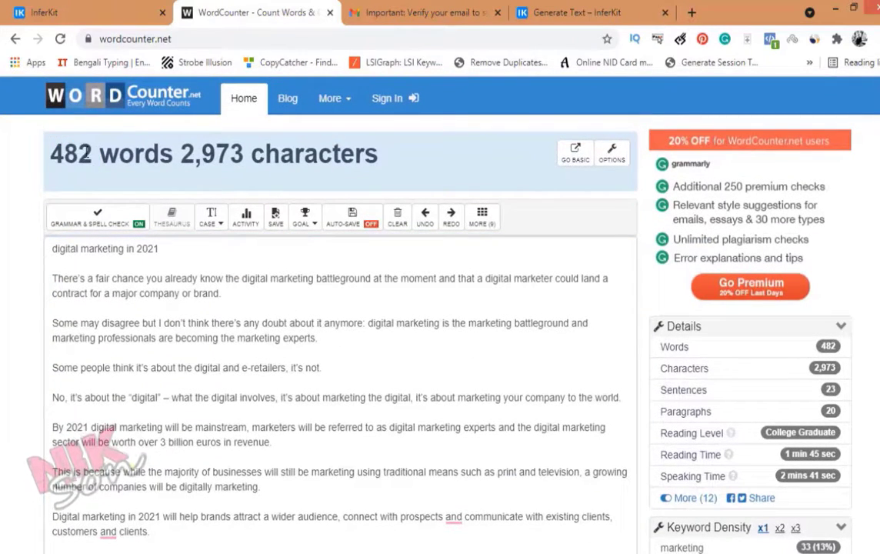
Step: Switch to Grammarly's plagiarism checker and paste the extended article into its text box
click(576, 12)
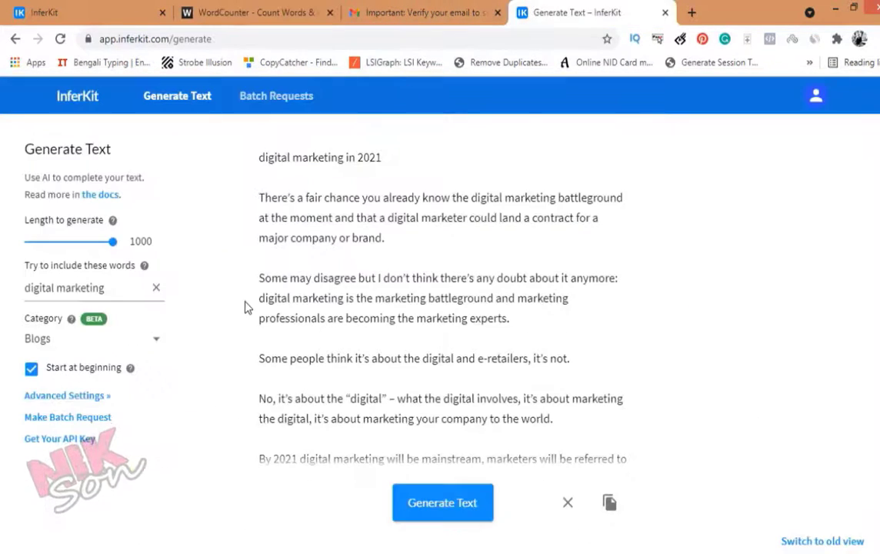
click(223, 11)
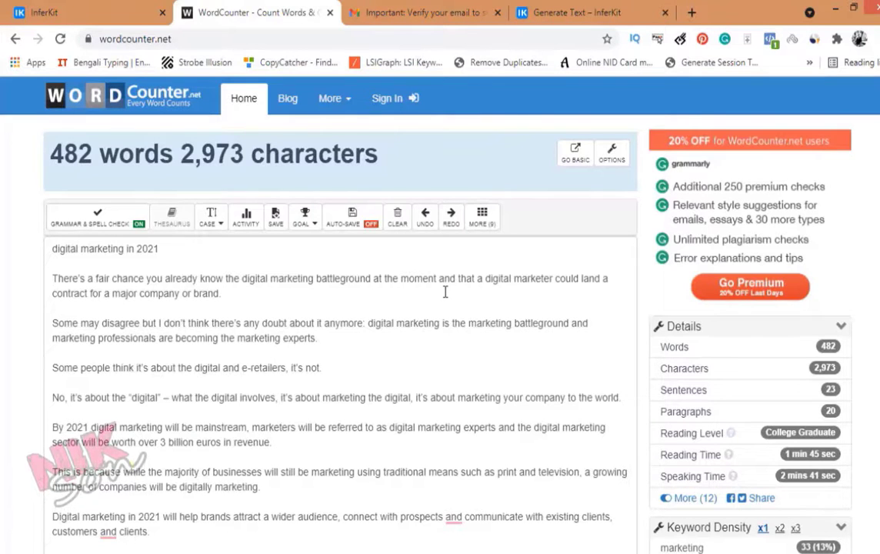
click(688, 11)
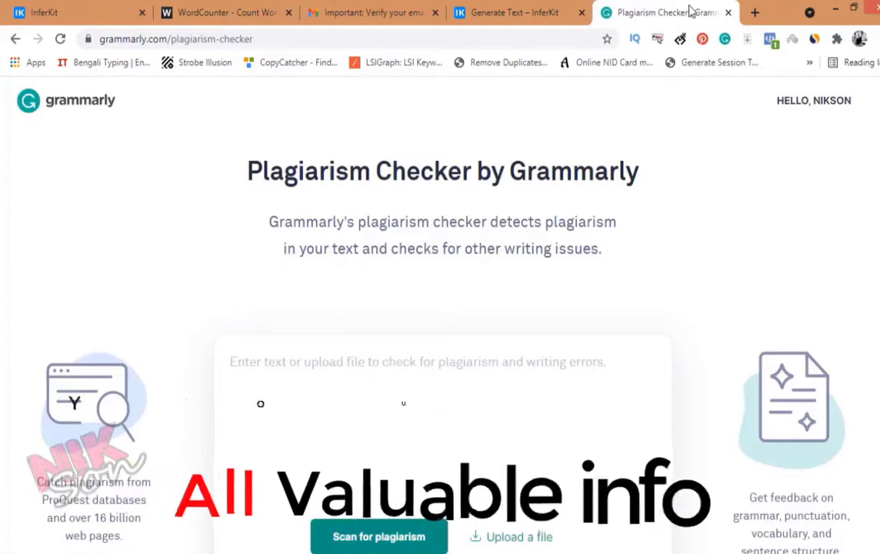
click(323, 392)
right_click(327, 391)
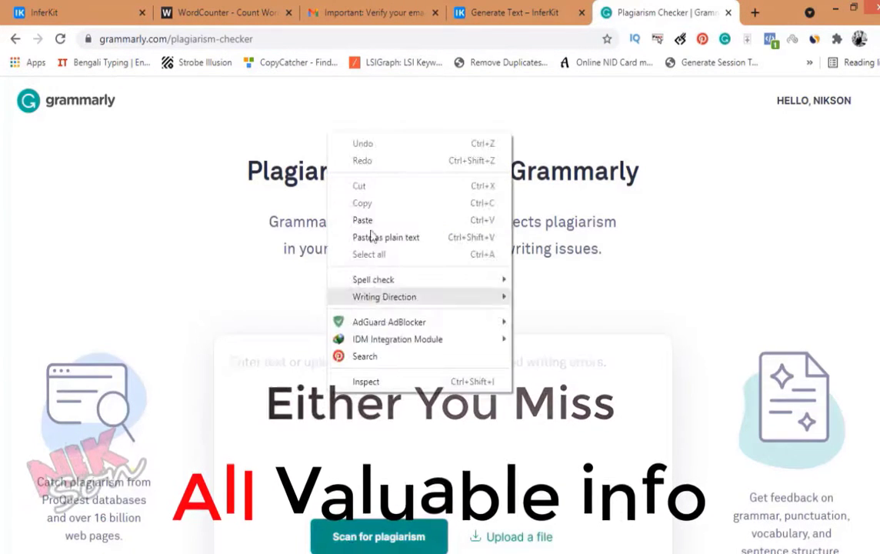
click(363, 220)
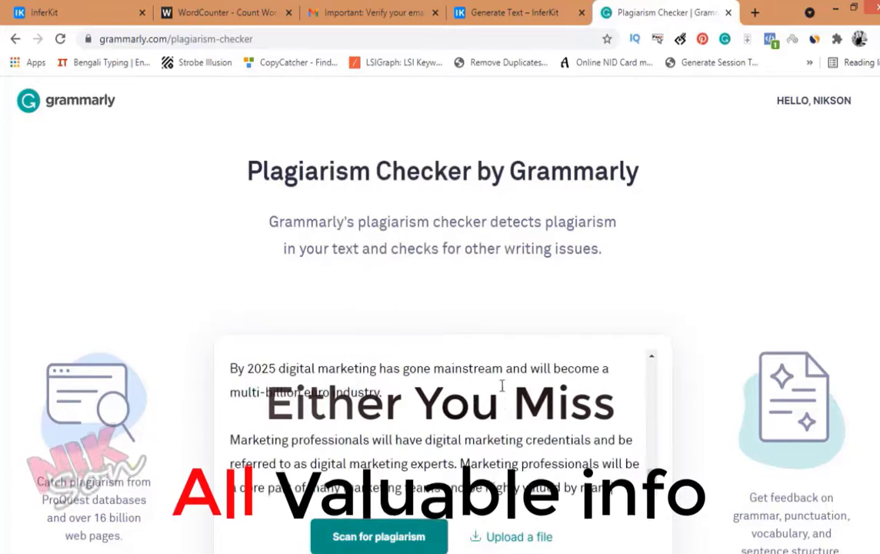
Step: Scan the pasted article for plagiarism and review the report's plagiarism and writing-issue categories
click(412, 546)
scroll(763, 204, down, 1)
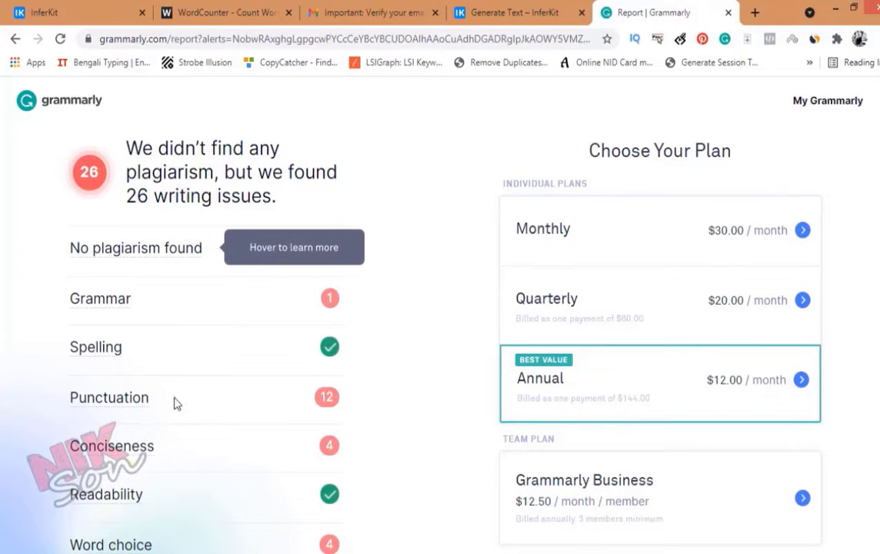
scroll(247, 432, down, 1)
scroll(269, 400, down, 2)
scroll(153, 277, up, 2)
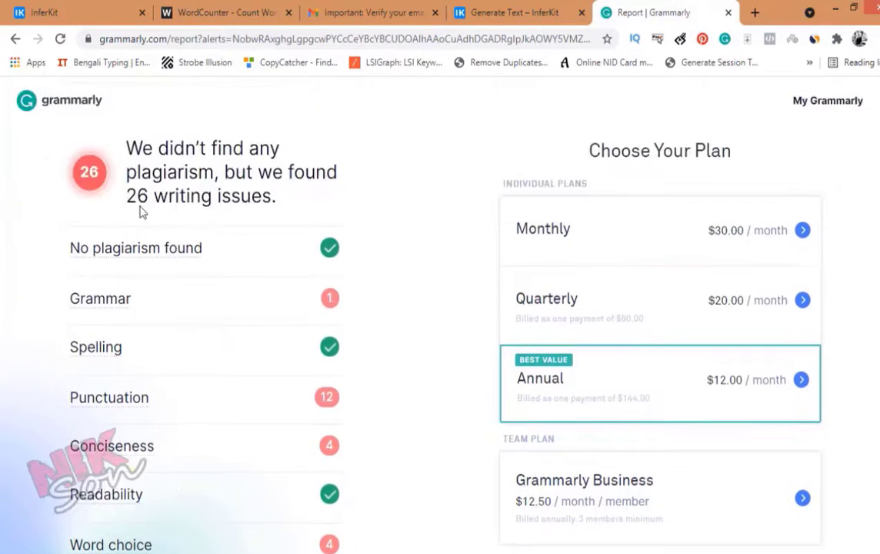
Step: Examine the remaining writing-issue categories in Grammarly's report and return to its plagiarism summary
scroll(253, 346, down, 2)
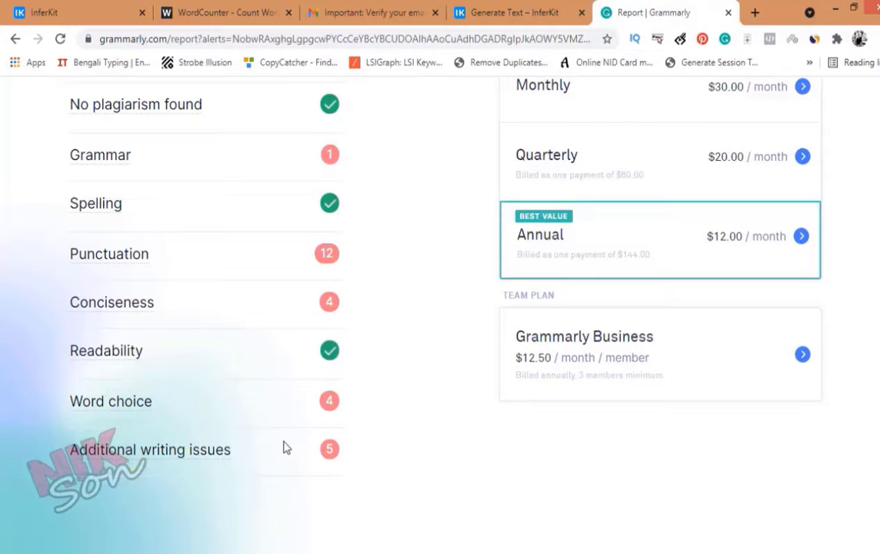
scroll(300, 476, up, 1)
mouse_move(169, 187)
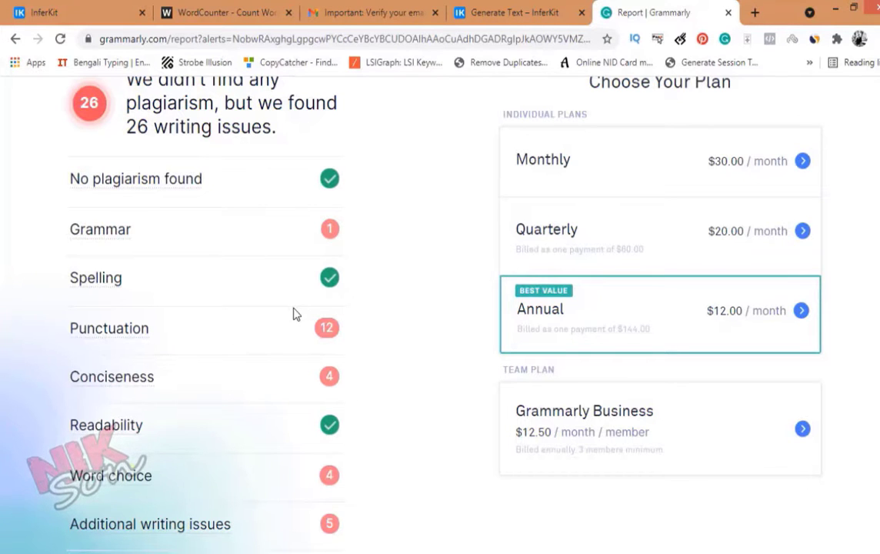
scroll(382, 200, up, 1)
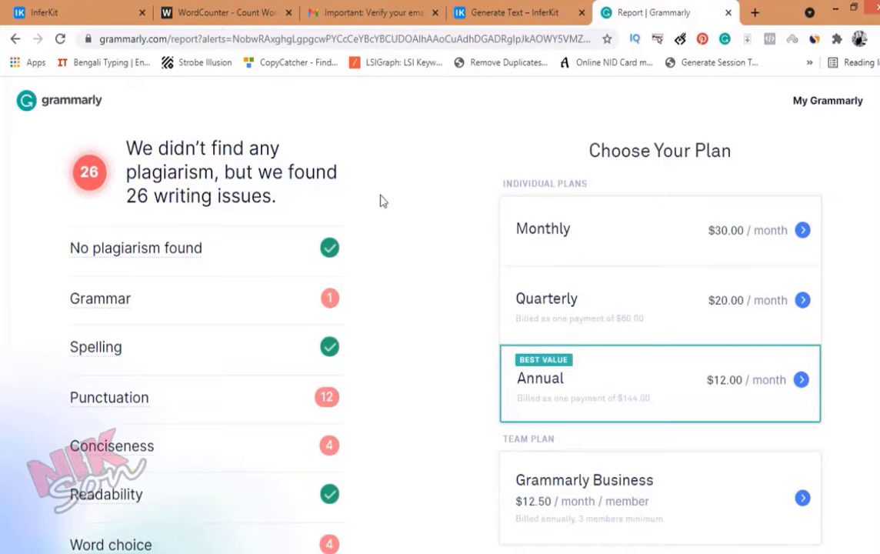
Step: Open quetext.com in a new browser tab, paste the extended article into its text box and run the plagiarism check
click(754, 12)
text(quetext.com)
key(Return)
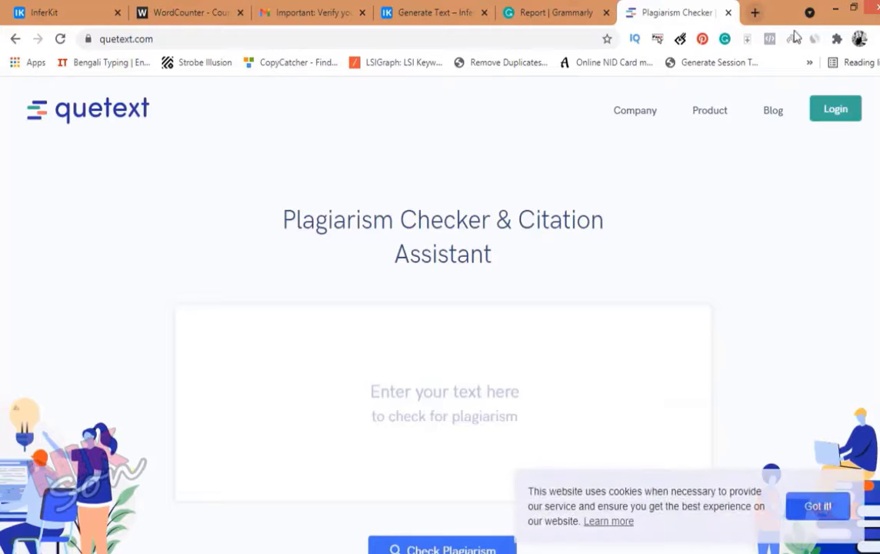
right_click(258, 345)
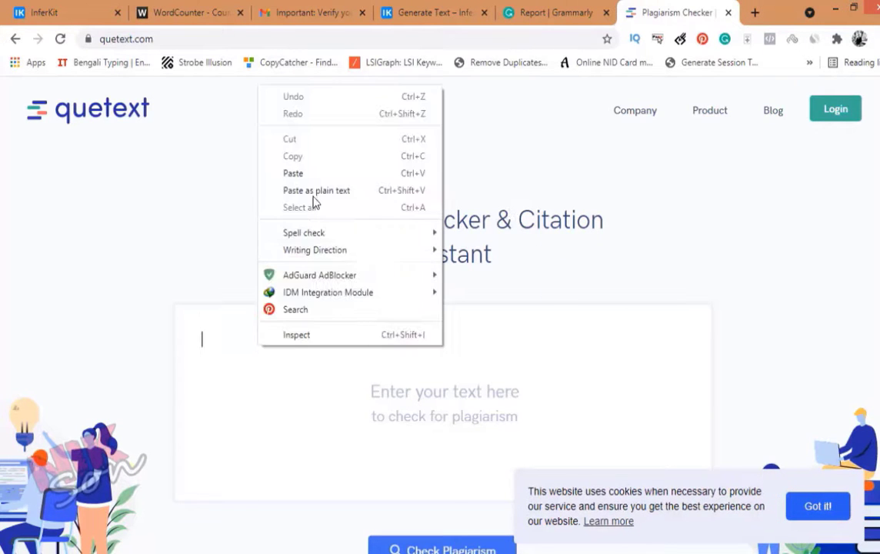
click(320, 174)
scroll(507, 269, down, 3)
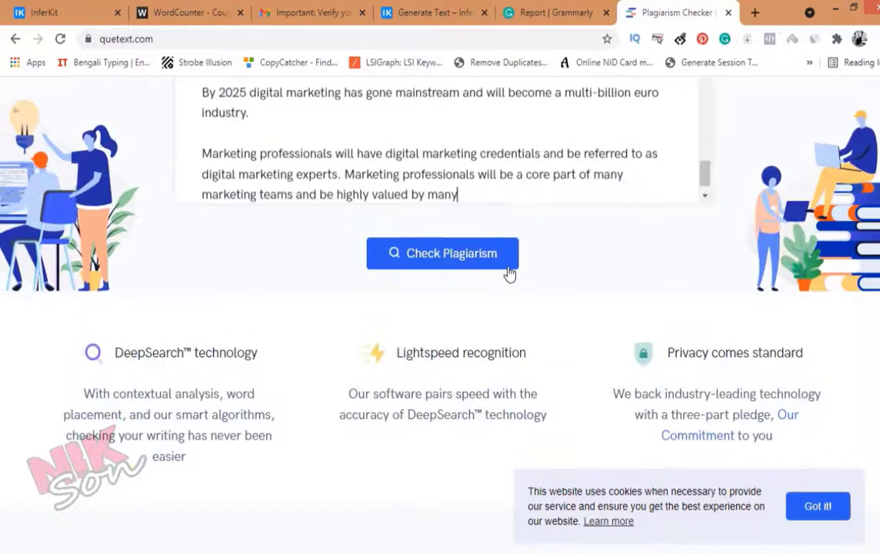
click(503, 260)
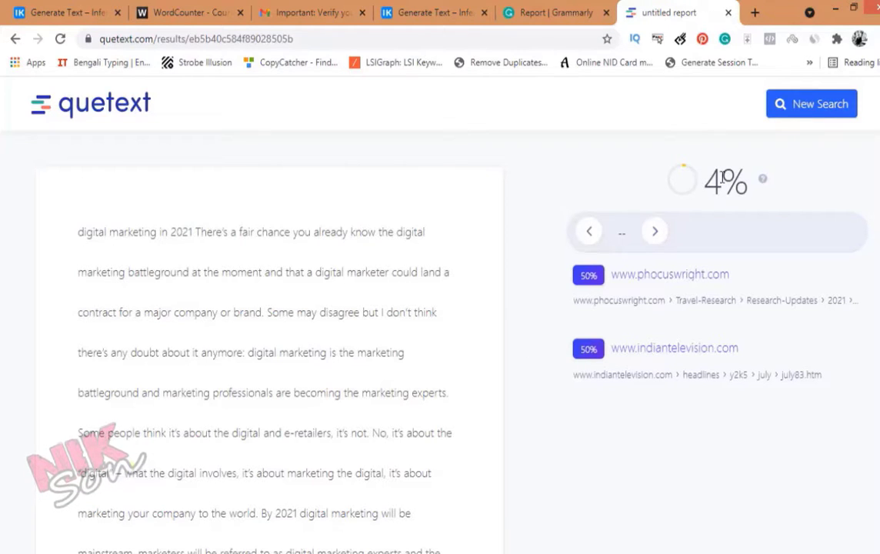
Step: Review Quetext's overall plagiarism percentage and examine the underlined matching sentences throughout the article
drag(706, 182, 760, 182)
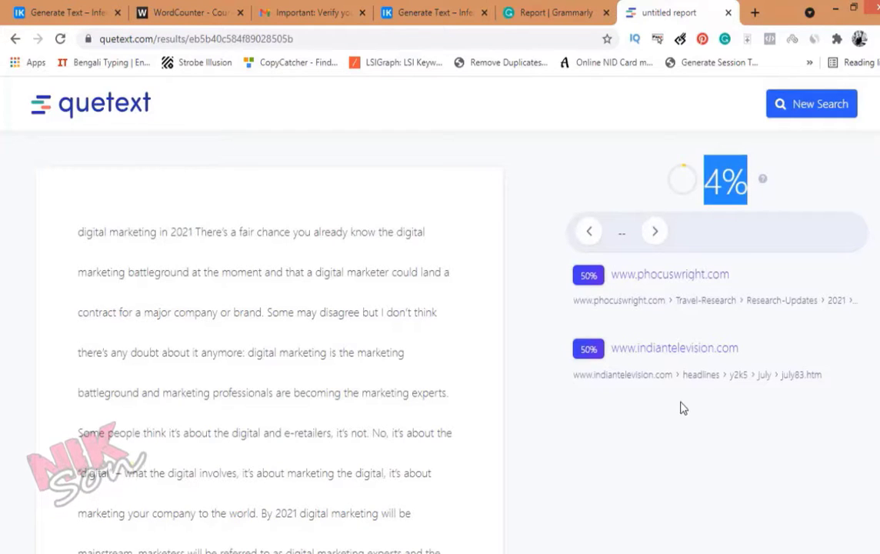
scroll(336, 298, down, 11)
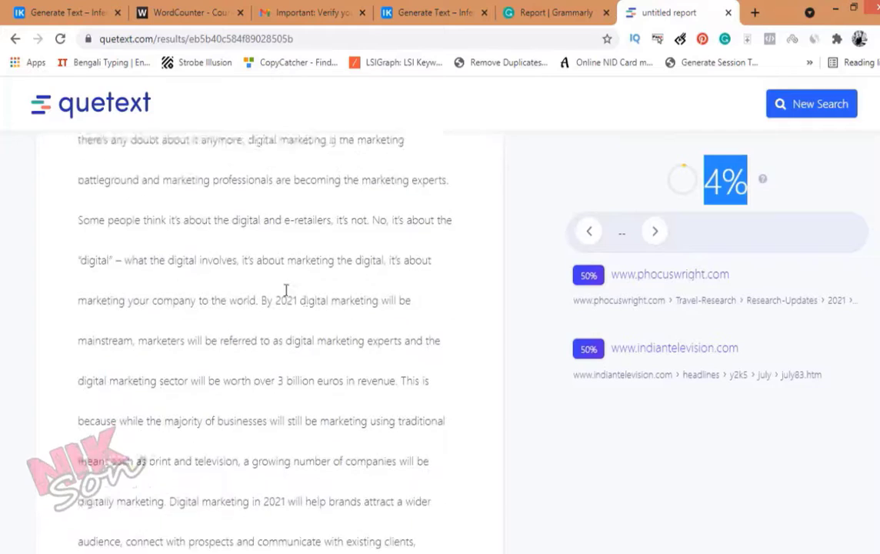
scroll(359, 429, up, 4)
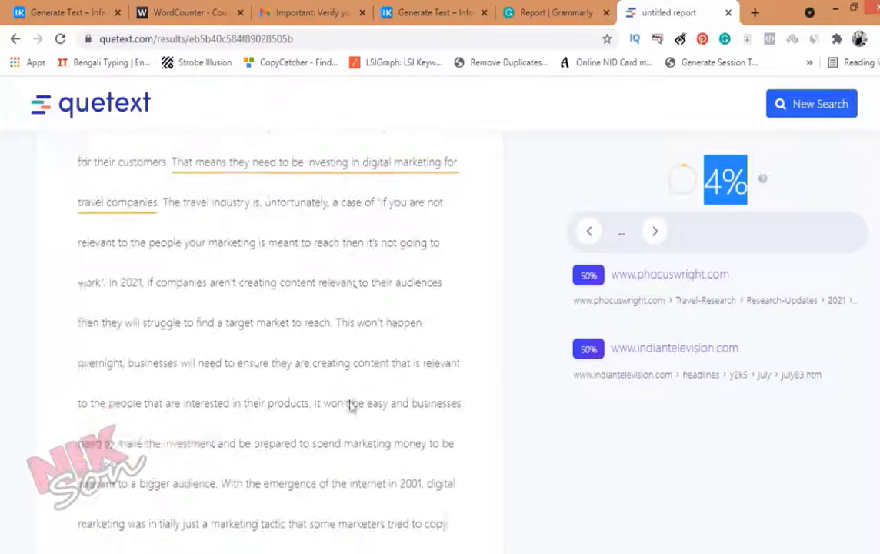
mouse_move(346, 192)
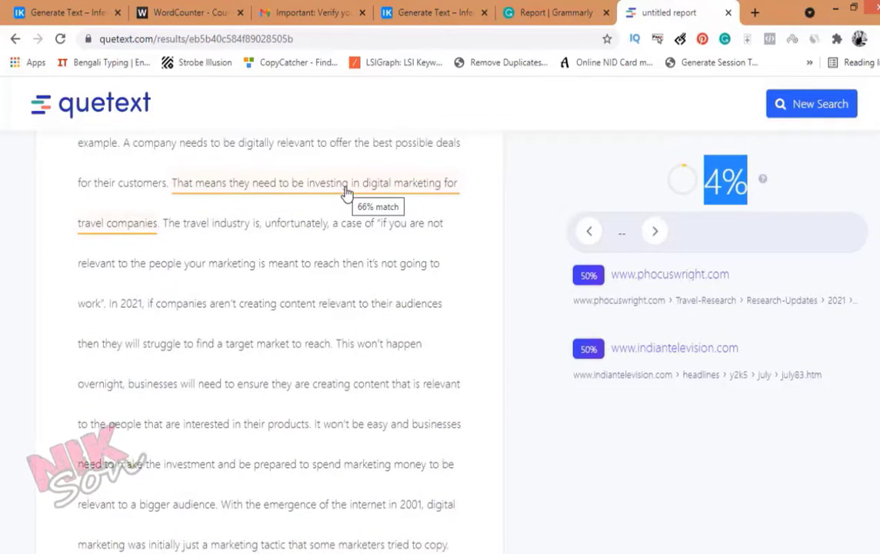
scroll(323, 439, down, 3)
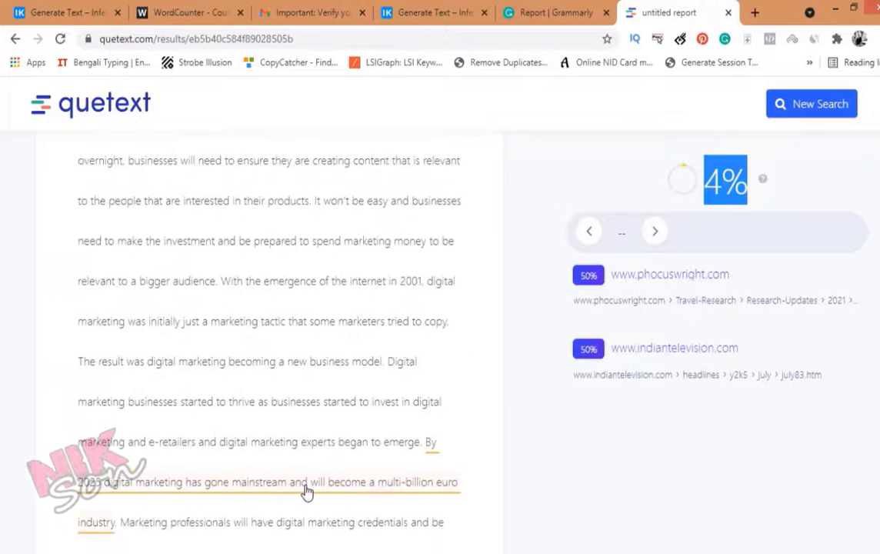
scroll(306, 484, down, 2)
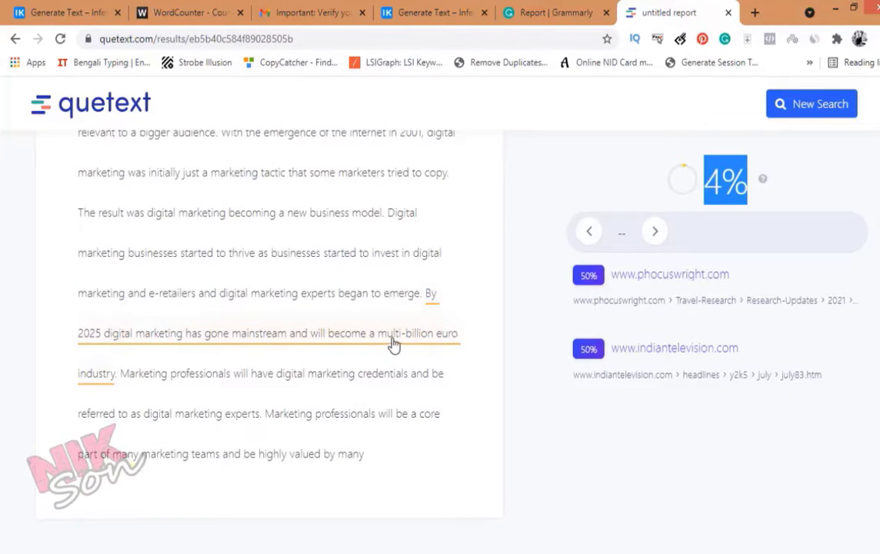
mouse_move(393, 344)
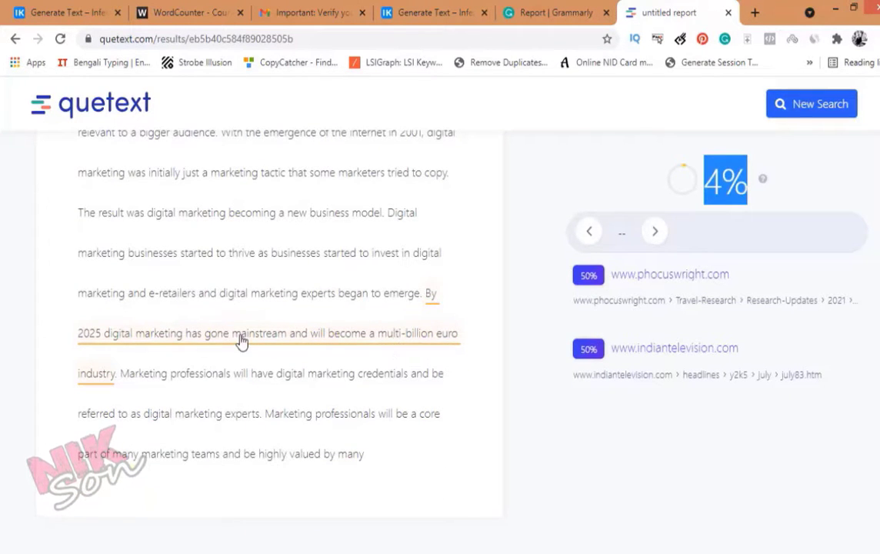
scroll(242, 340, up, 5)
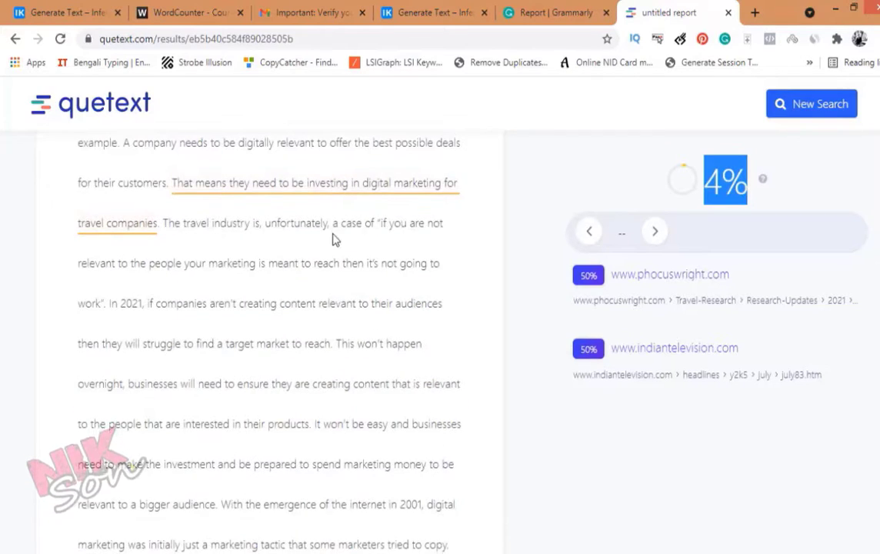
scroll(335, 239, up, 12)
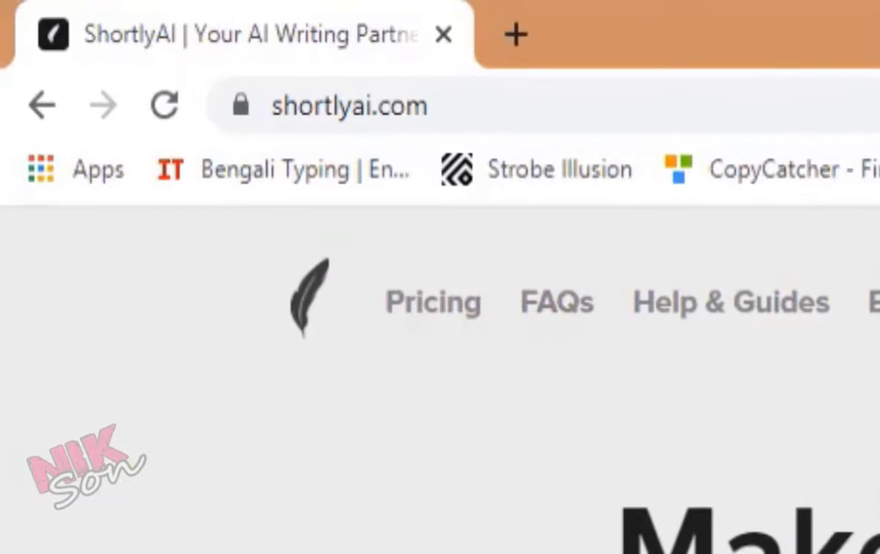
Step: Read through the ShortlyAI home page, from the introduction of the AI writing partner down to the free trial section
drag(332, 316, 621, 323)
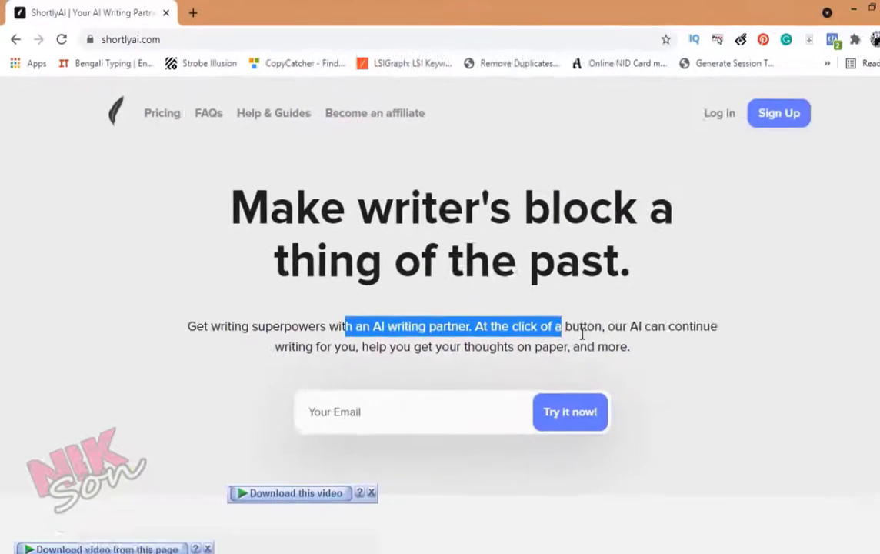
click(490, 324)
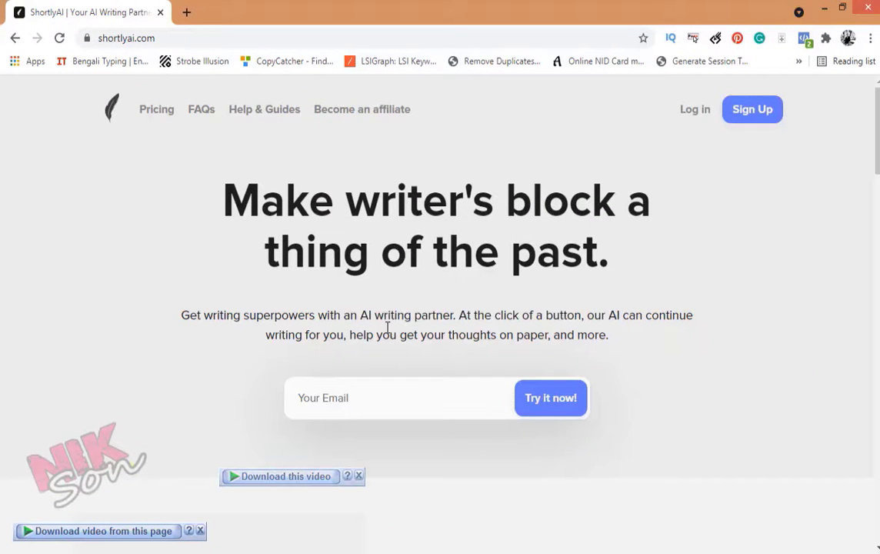
drag(345, 334, 445, 334)
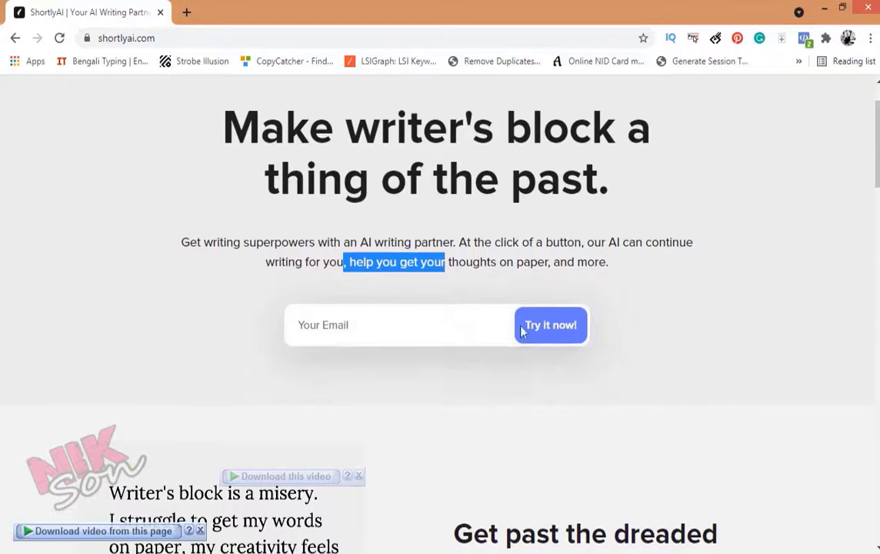
scroll(478, 329, down, 3)
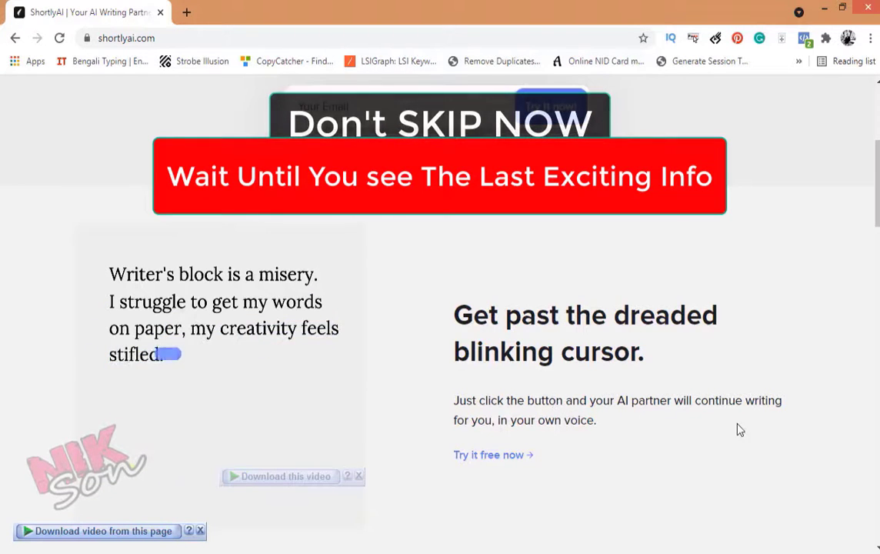
scroll(543, 416, down, 8)
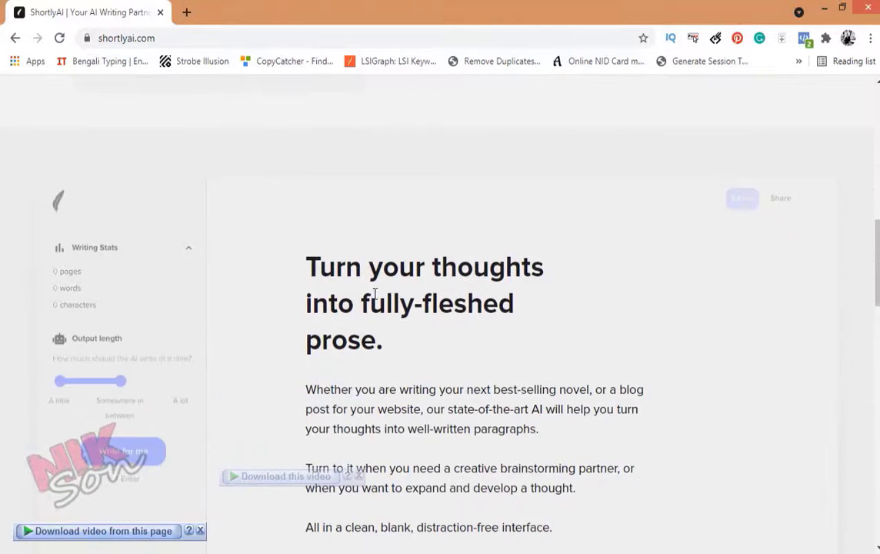
scroll(426, 324, down, 8)
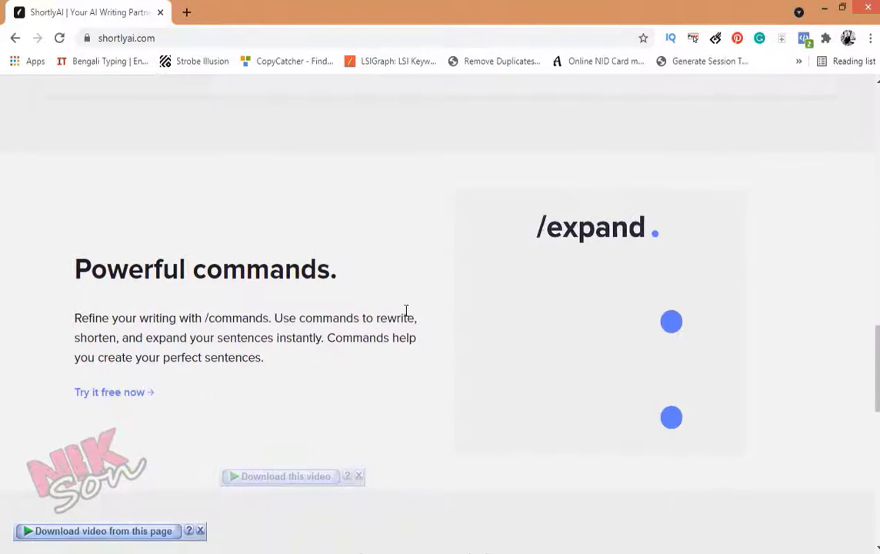
scroll(359, 316, down, 7)
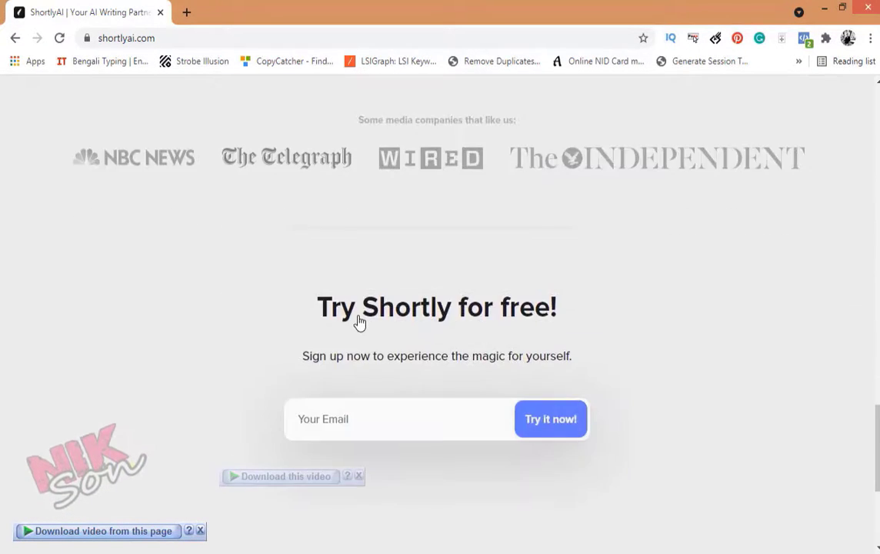
scroll(323, 308, down, 2)
scroll(369, 323, up, 2)
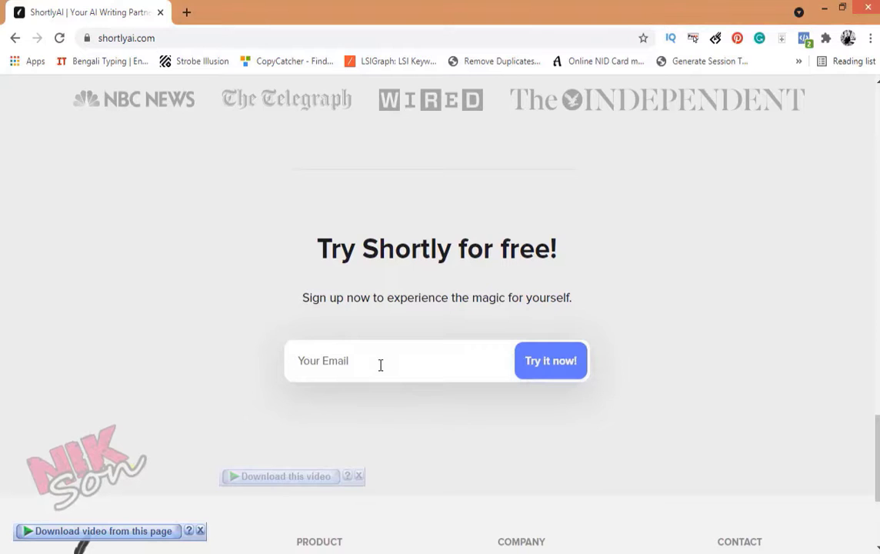
Step: Paste the account e-mail into the "Try Shortly for free!" form and submit it
click(371, 362)
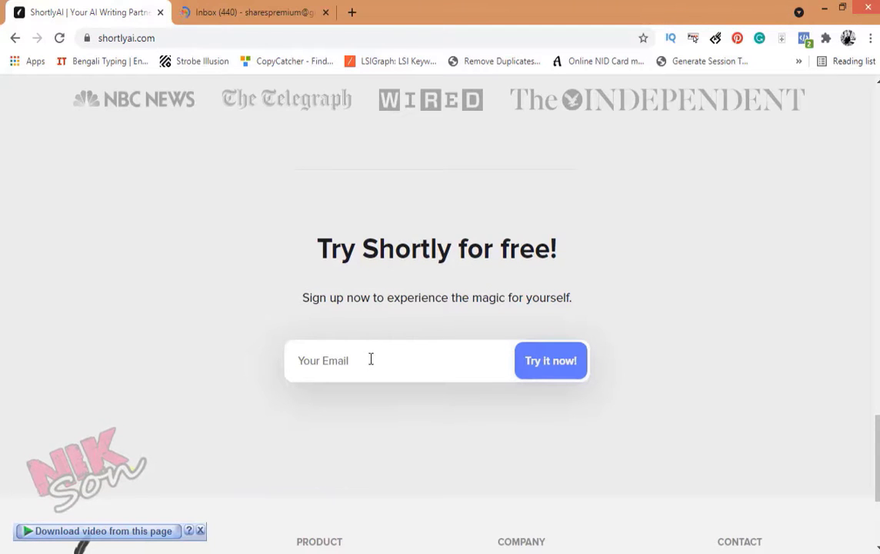
right_click(371, 359)
click(415, 190)
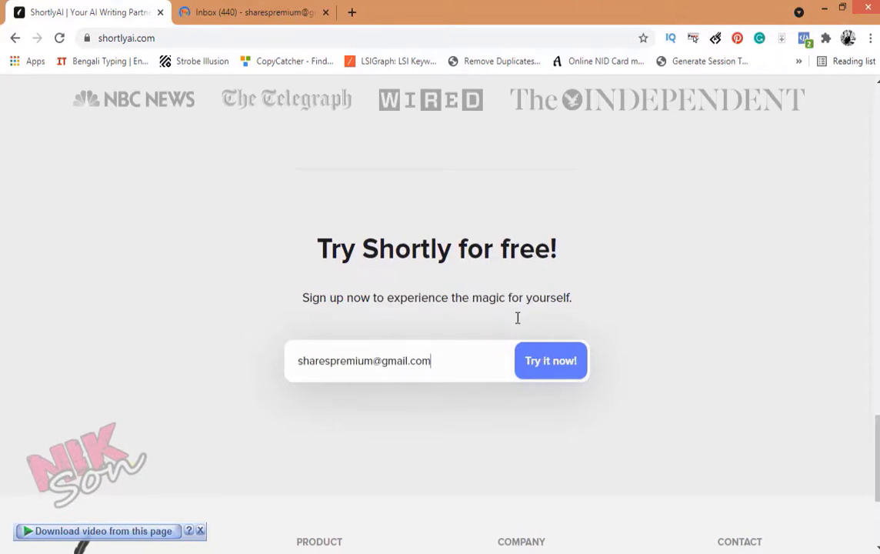
click(546, 362)
Step: Complete the Shortly sign-up form with first name, last name and account password, create the account and save the password in the browser
scroll(389, 304, up, 2)
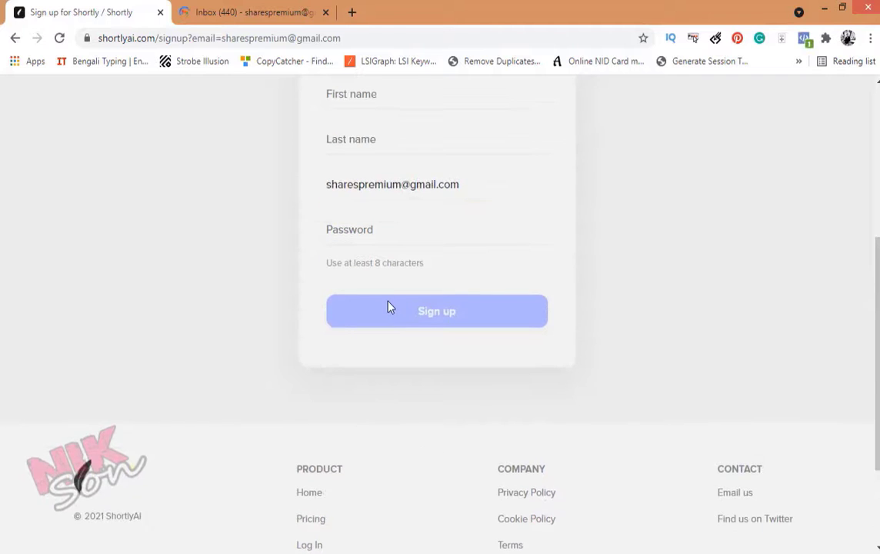
scroll(389, 307, up, 3)
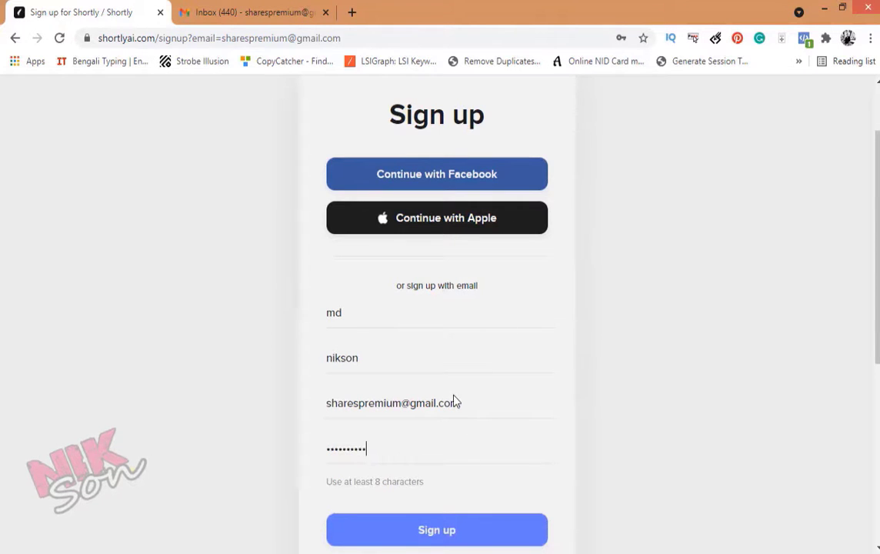
click(499, 532)
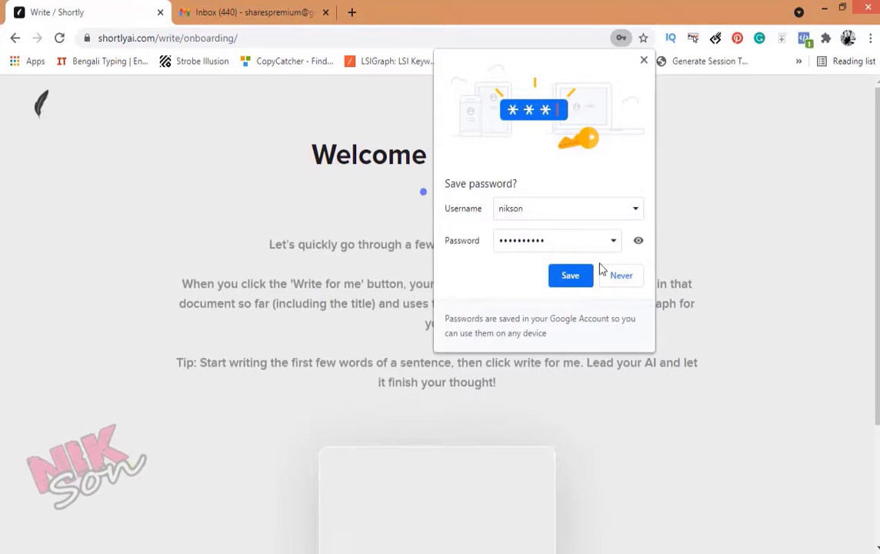
click(581, 277)
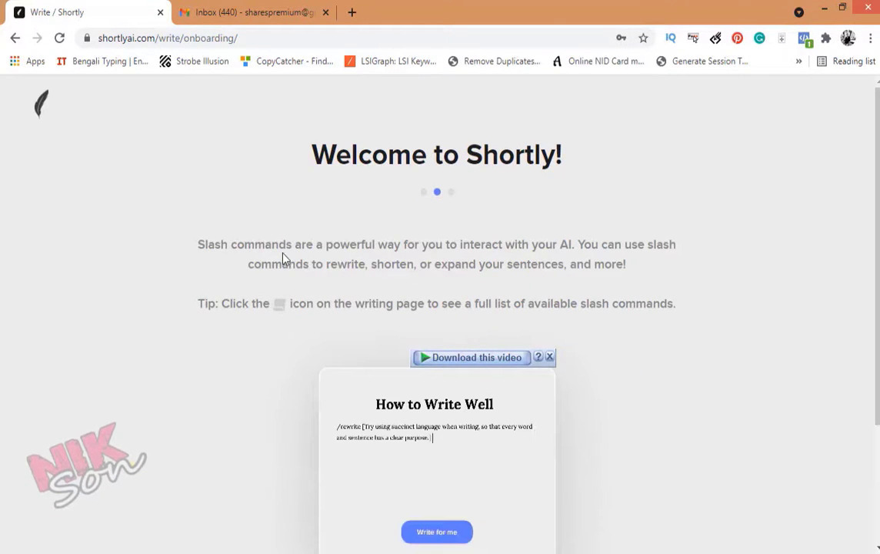
Step: Finish the Shortly onboarding slides and start writing a document of the article/blog type
scroll(472, 473, down, 2)
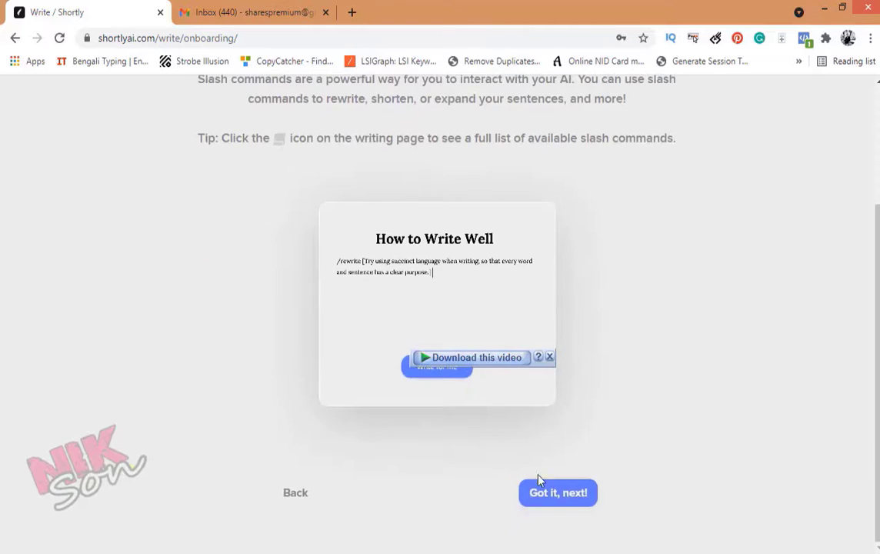
click(560, 501)
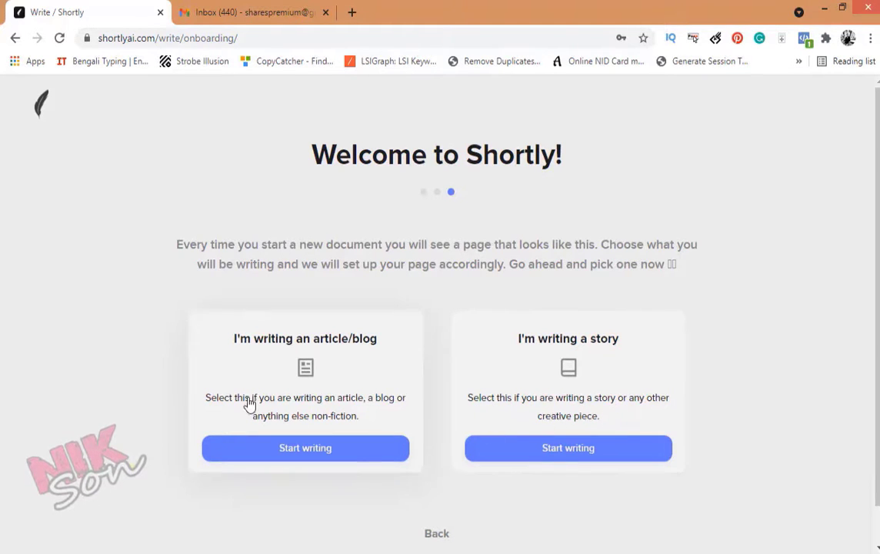
click(306, 453)
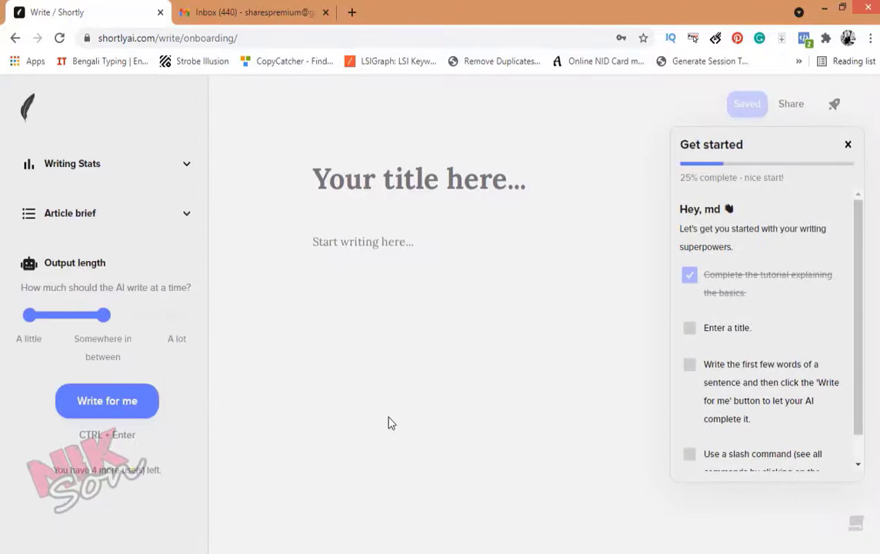
Step: Close the Get started checklist and title the document "life of a single business Man", accepting the suggested article "a"
click(848, 146)
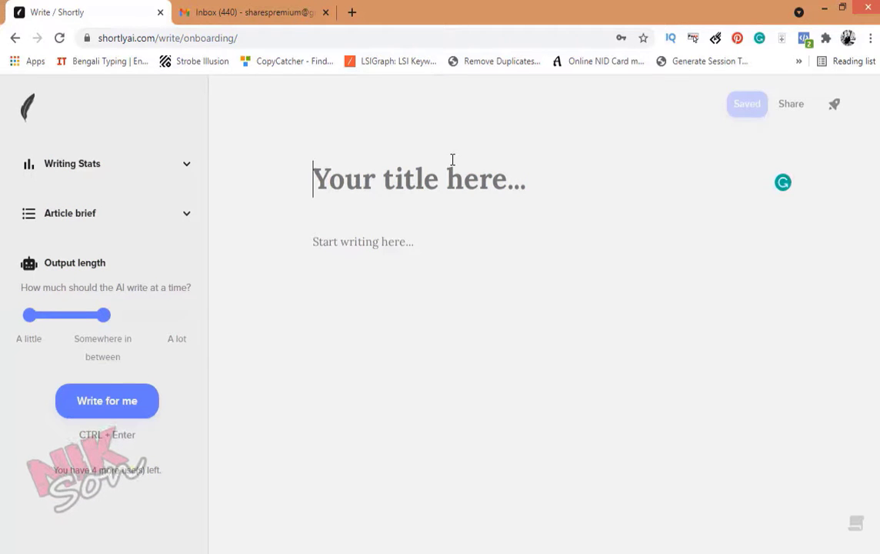
text(life of )
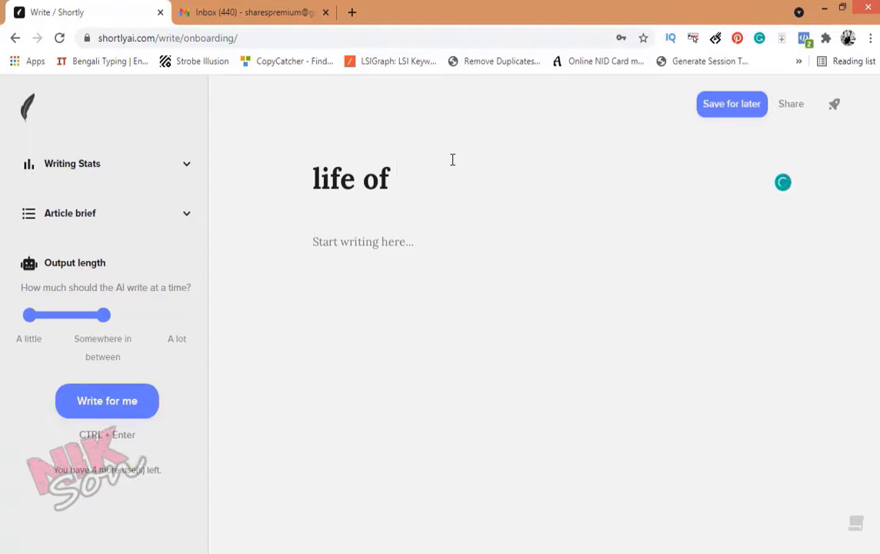
text(sin)
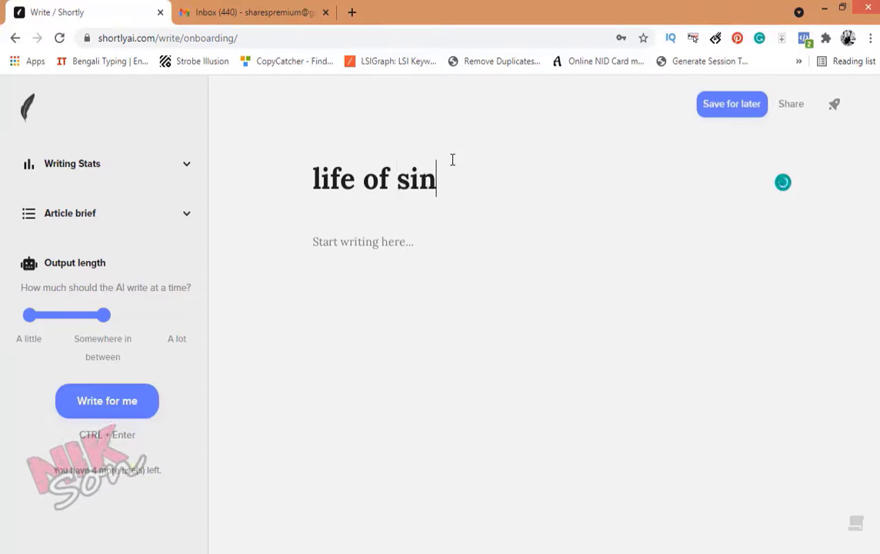
text(gle busine)
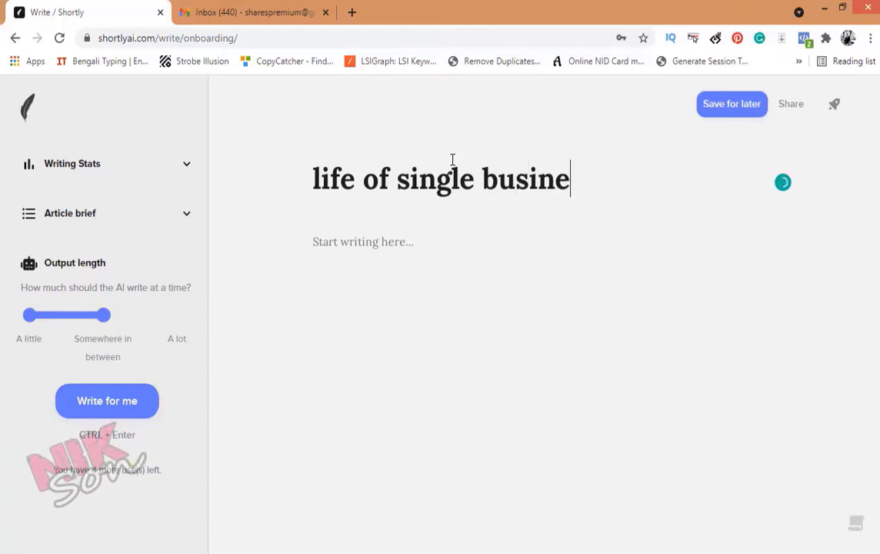
text(ss Man)
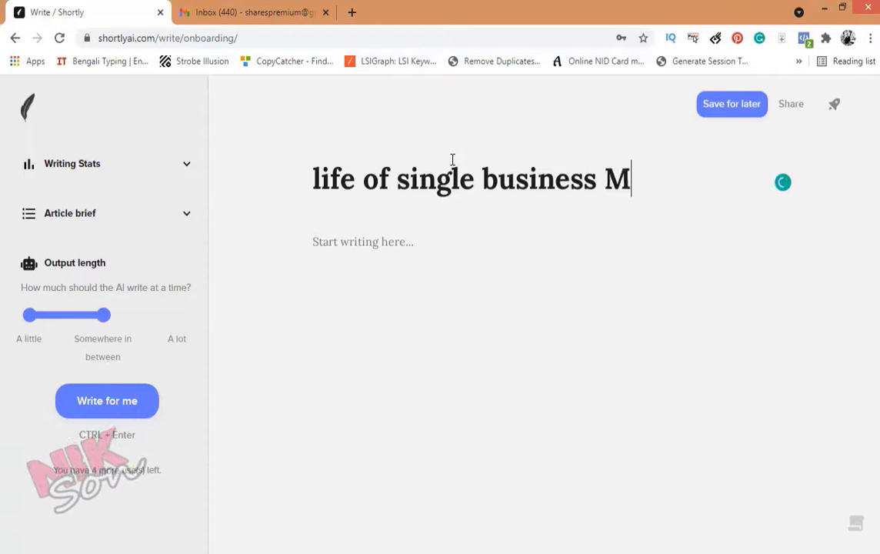
click(391, 242)
mouse_move(446, 185)
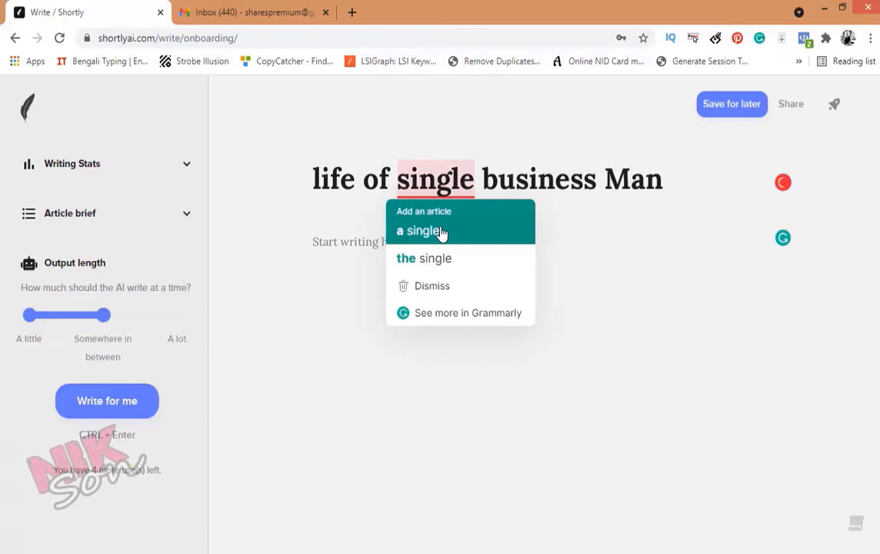
click(442, 232)
Step: Write the opening line "Young Business man are the Future of this world" in the body and have the AI continue it
text(This is)
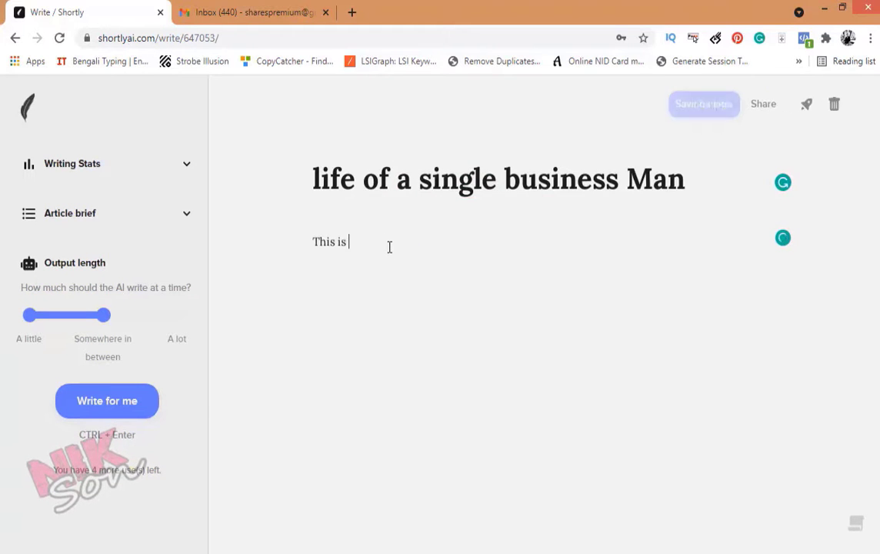
key(BackSpace)
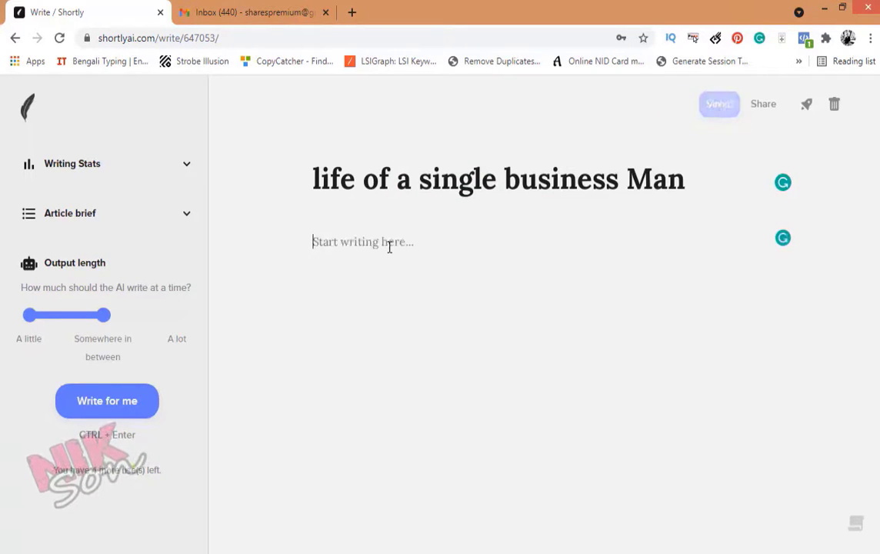
text(Business man)
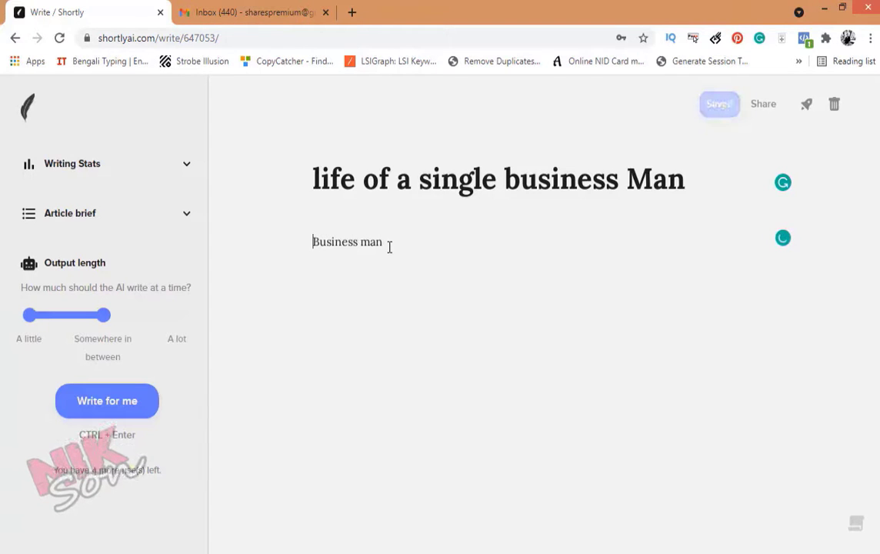
text(Young)
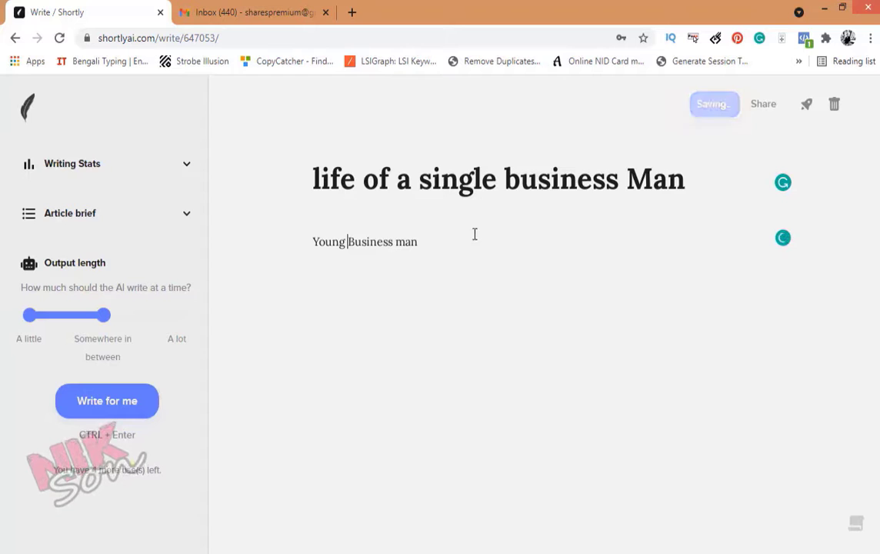
click(458, 239)
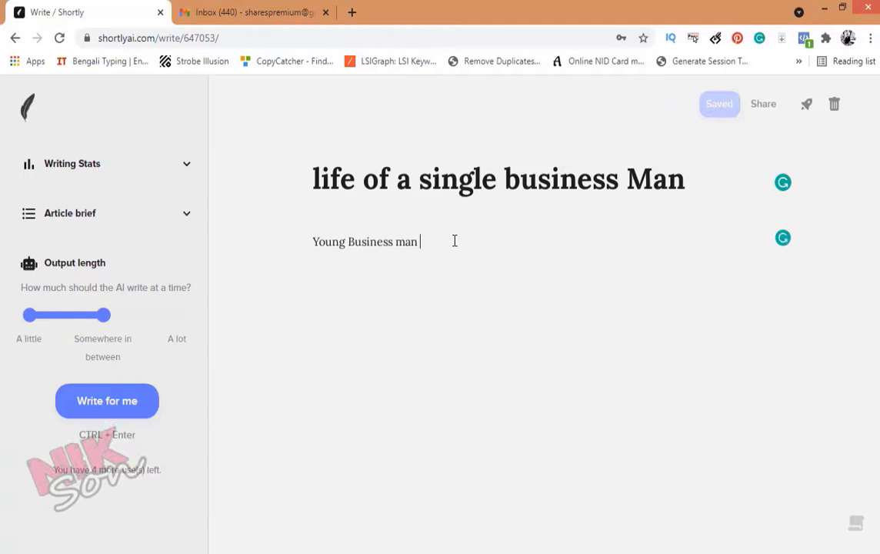
text(are the)
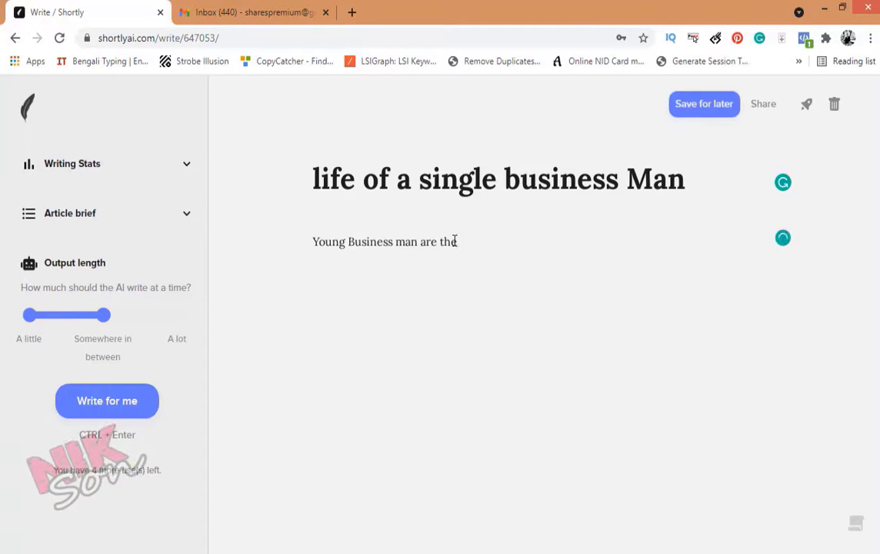
text( Future of this)
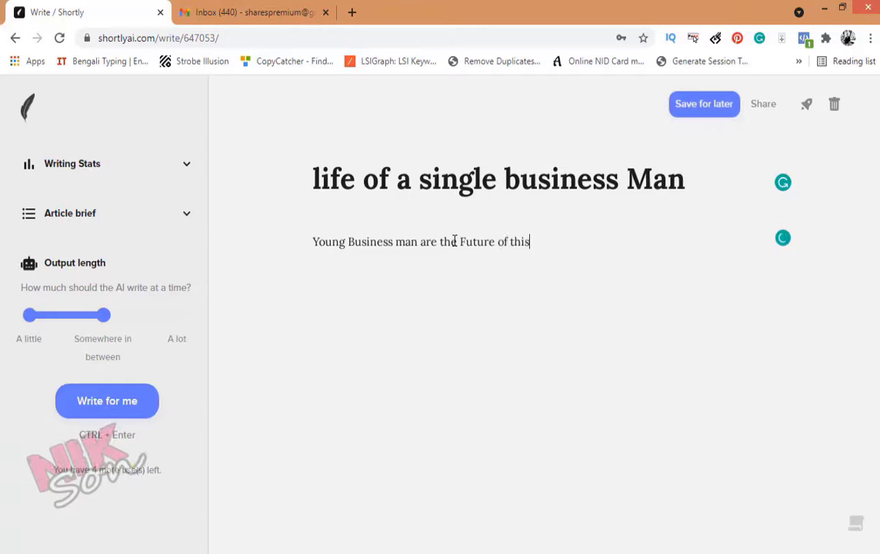
text( work)
key(BackSpace)
text(ld)
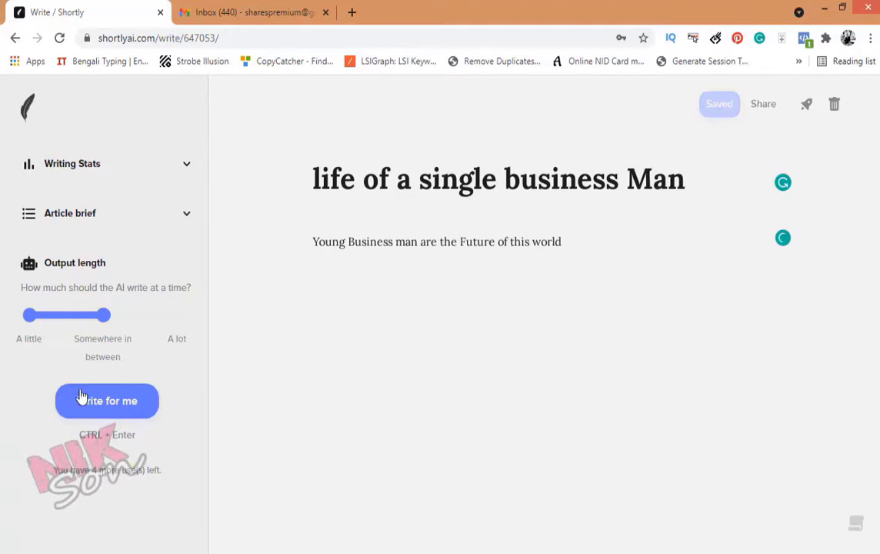
click(104, 400)
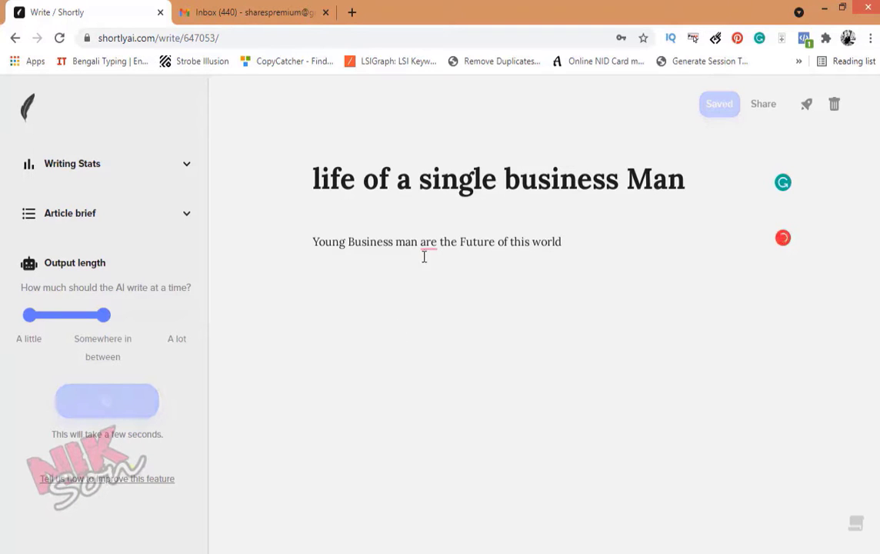
Step: Apply the Grammarly corrections in the first paragraph, changing "are" to "is" and "business man" to "businessman"
mouse_move(428, 244)
click(427, 283)
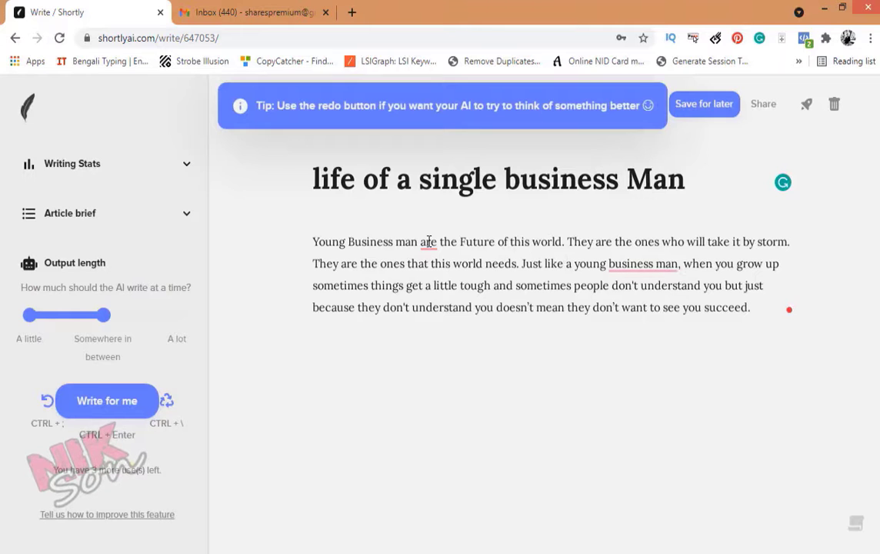
mouse_move(429, 242)
click(424, 279)
mouse_move(655, 259)
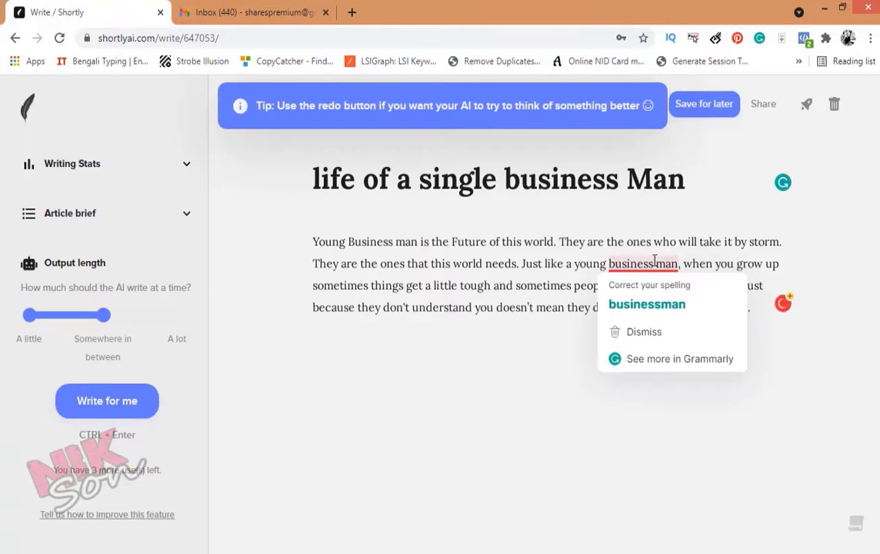
click(636, 304)
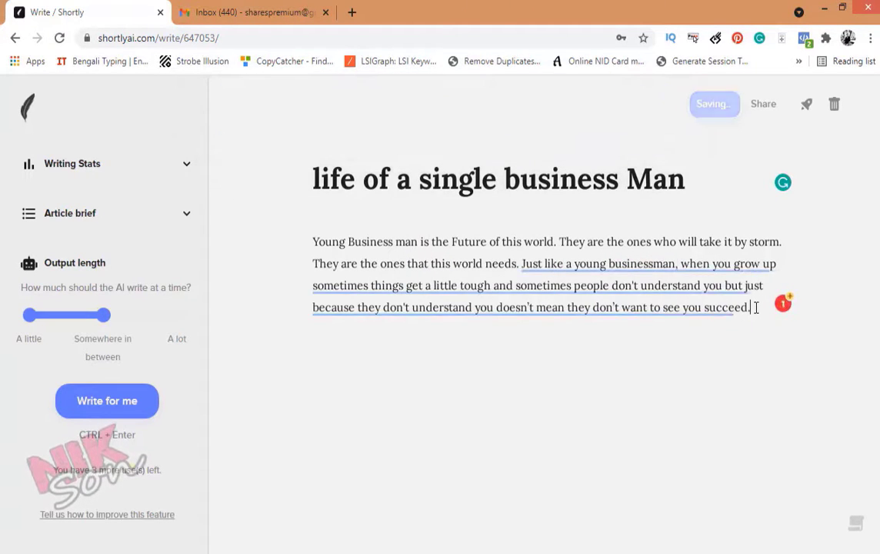
Step: Dismiss the suggestion to rewrite the last sentence for clarity and have the AI write another paragraph on a new line
mouse_move(641, 285)
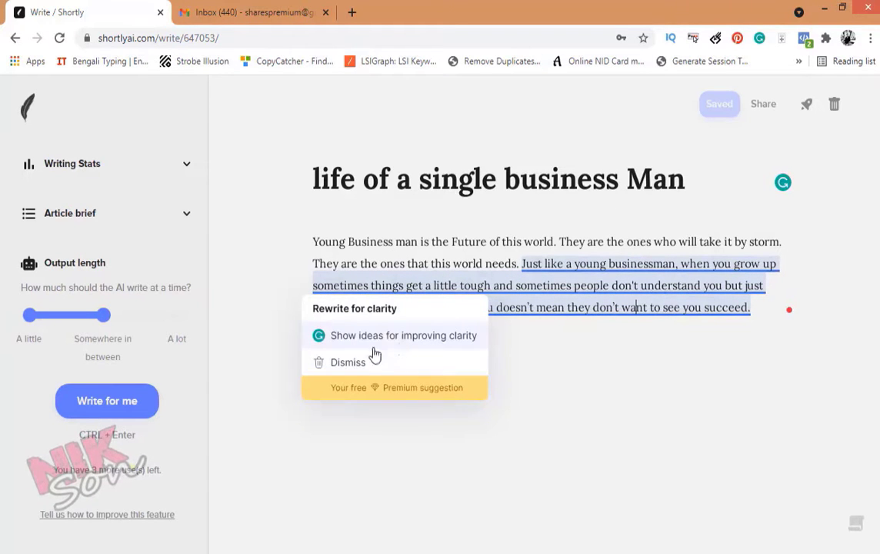
click(352, 365)
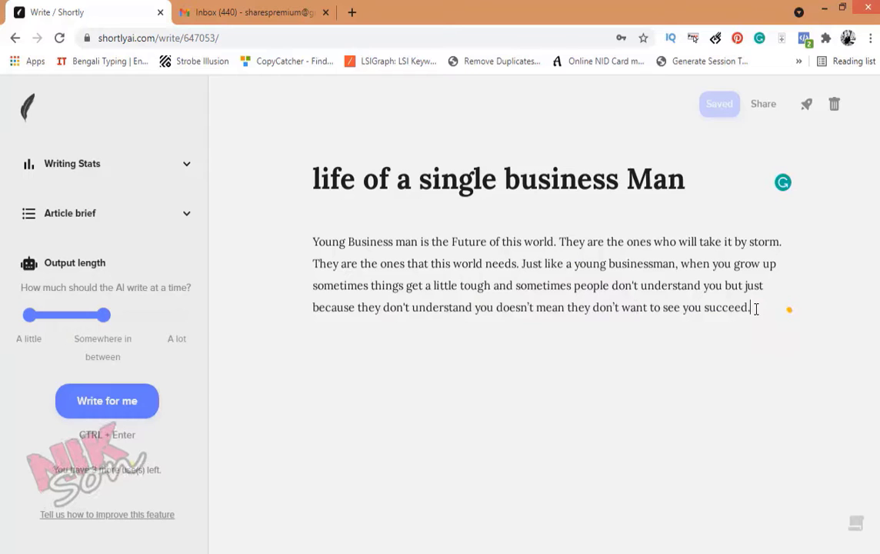
key(Return)
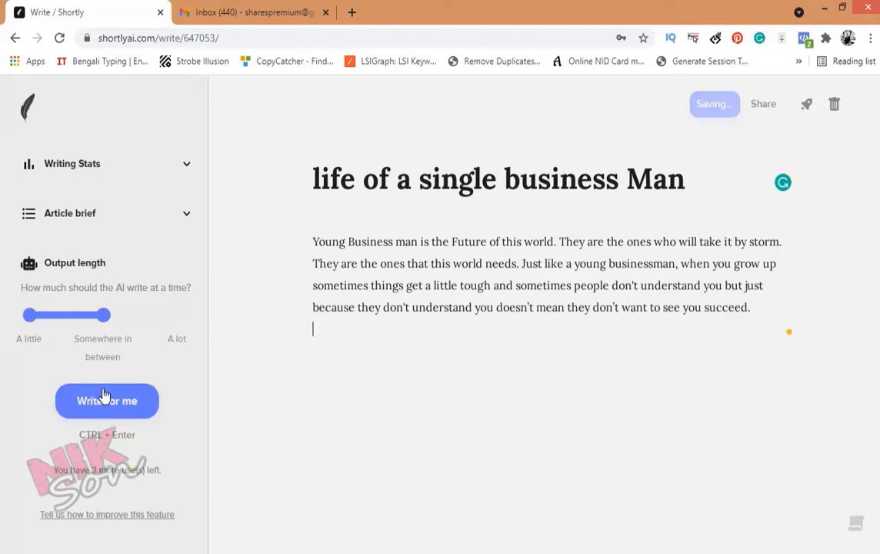
click(111, 394)
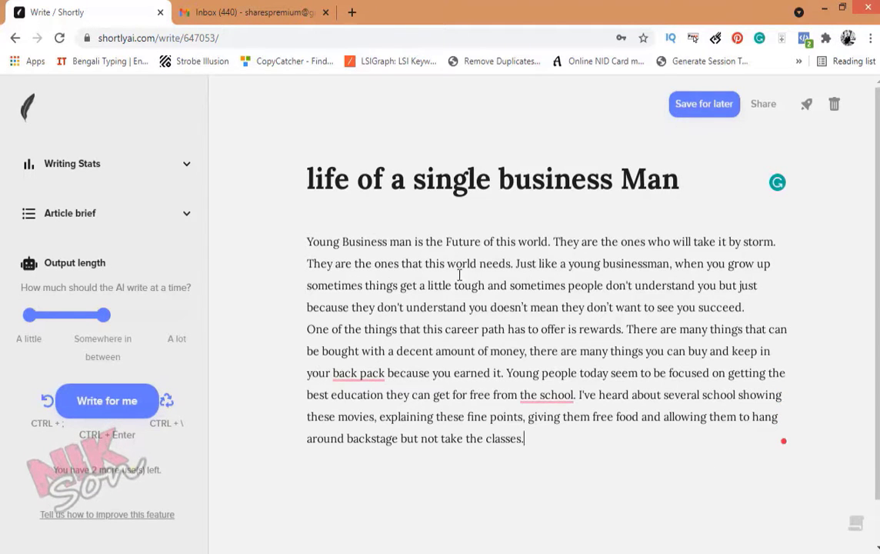
Step: Search for "grammarly plagiarism checker" in a new browser tab and open Grammarly's Plagiarism Checker page
click(350, 13)
text(gramm)
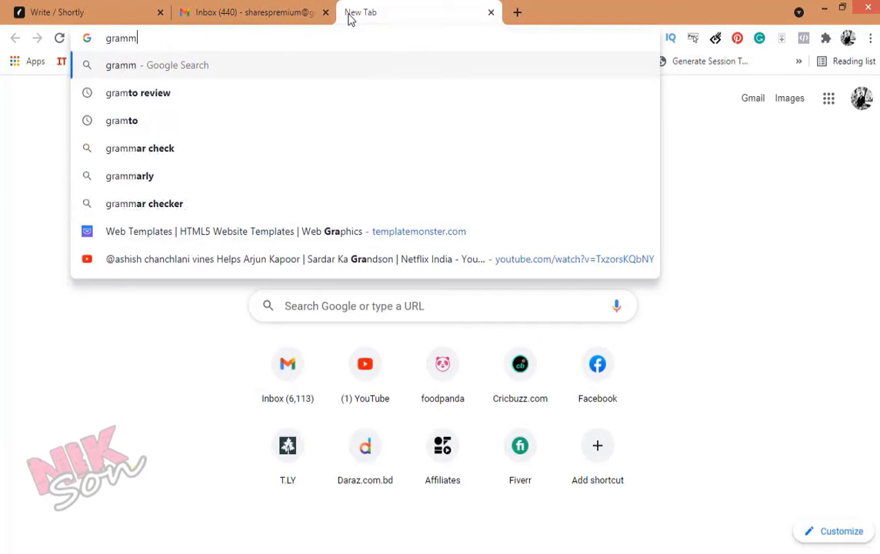
text(erly)
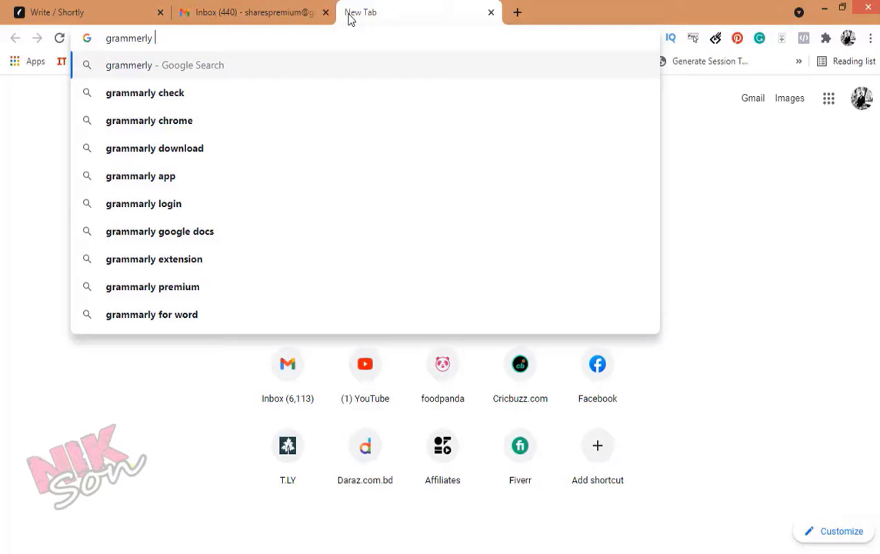
text(pla)
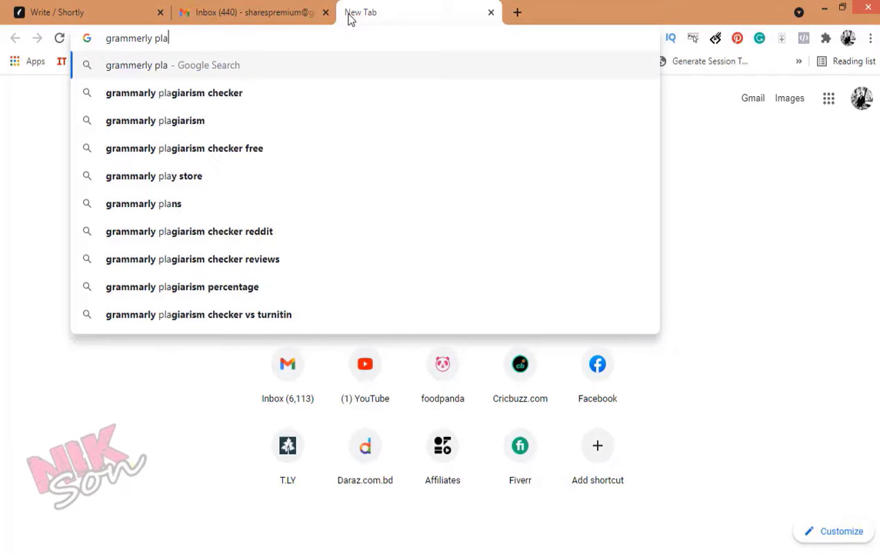
click(220, 94)
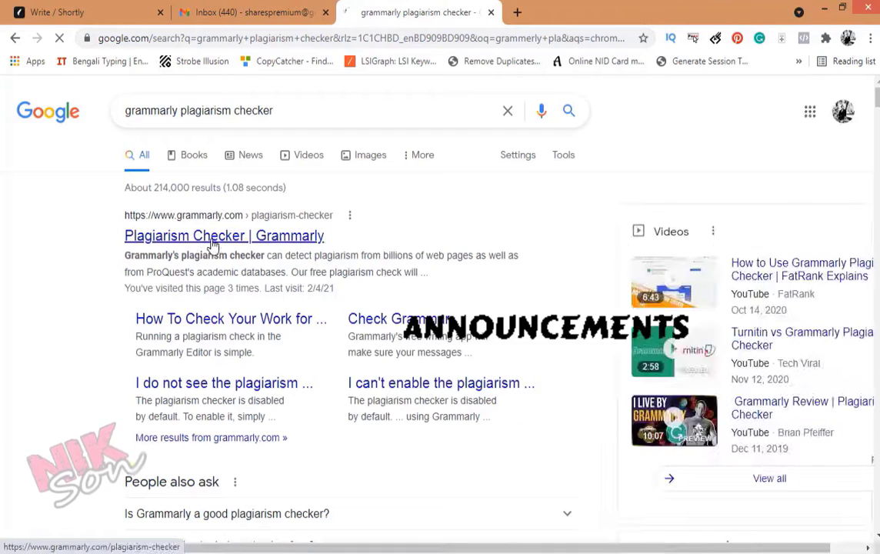
click(212, 240)
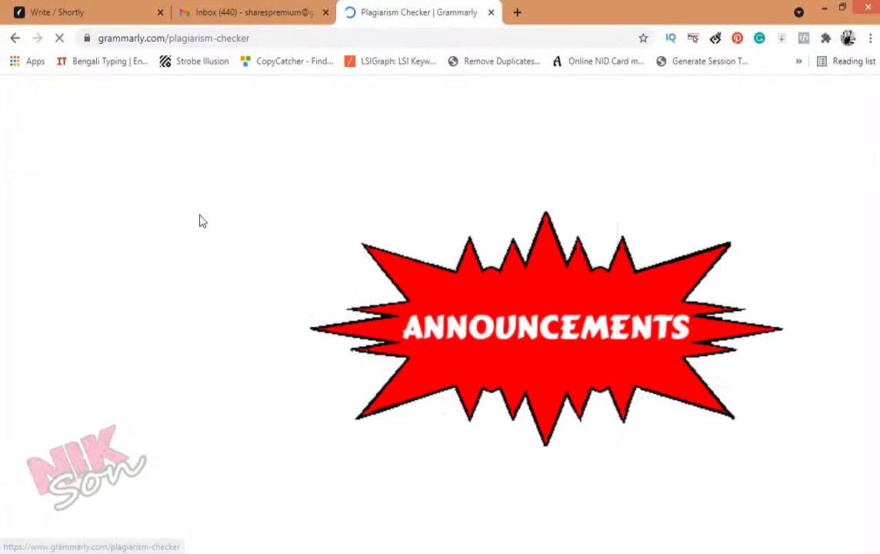
Step: Copy both body paragraphs of the Shortly document and paste them into Grammarly's plagiarism checker
click(65, 10)
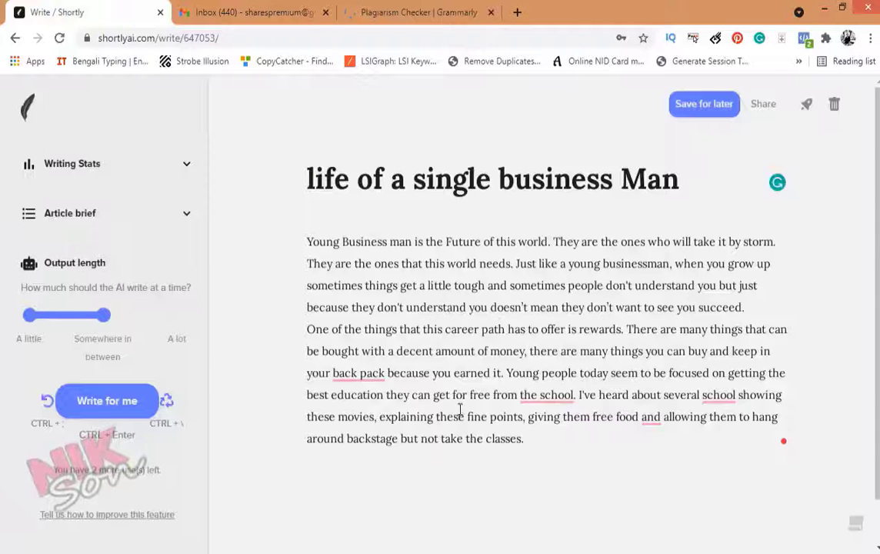
drag(546, 447, 299, 237)
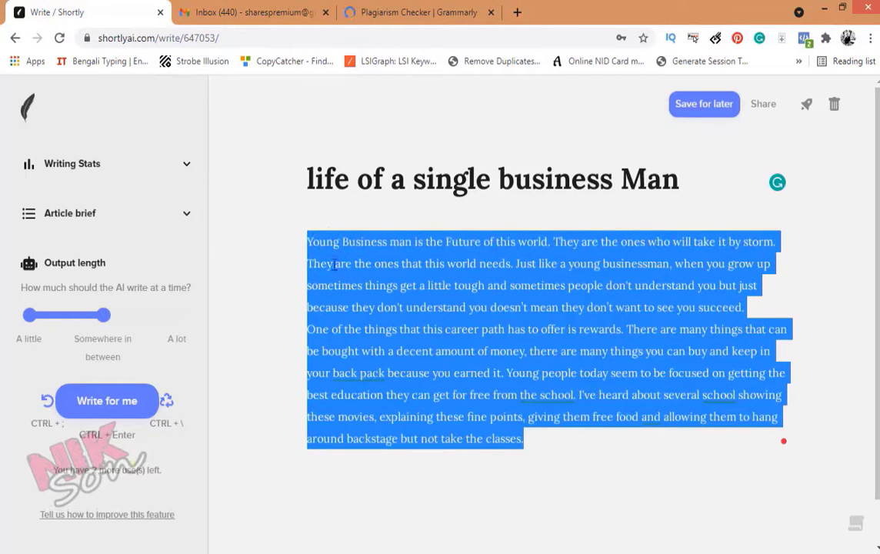
right_click(347, 274)
click(380, 300)
click(450, 12)
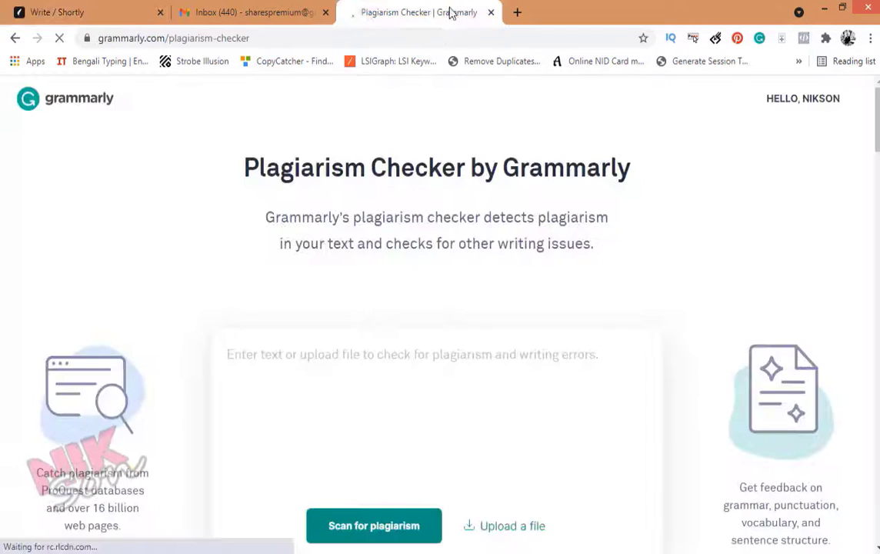
click(368, 353)
key(ctrl+v)
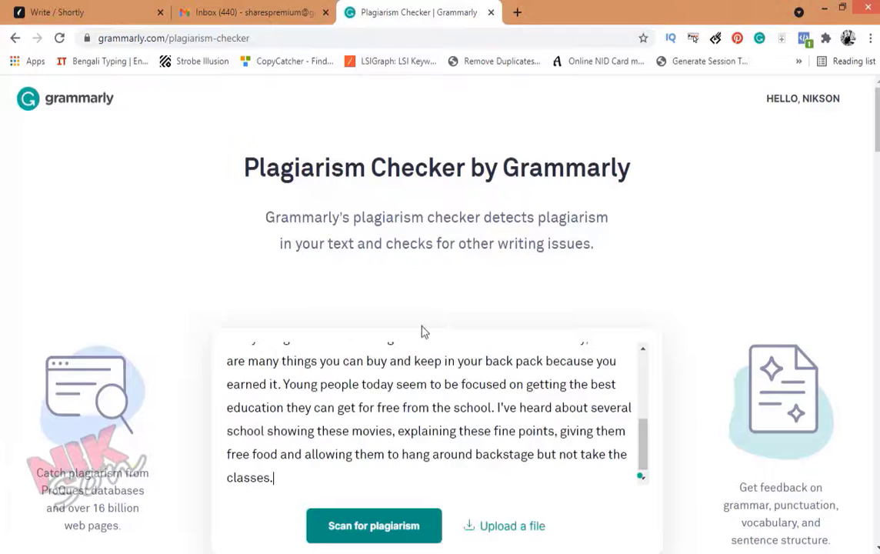
Step: Scan the pasted text for plagiarism and look through the Grammarly report's list of issue categories
scroll(430, 322, down, 3)
click(372, 308)
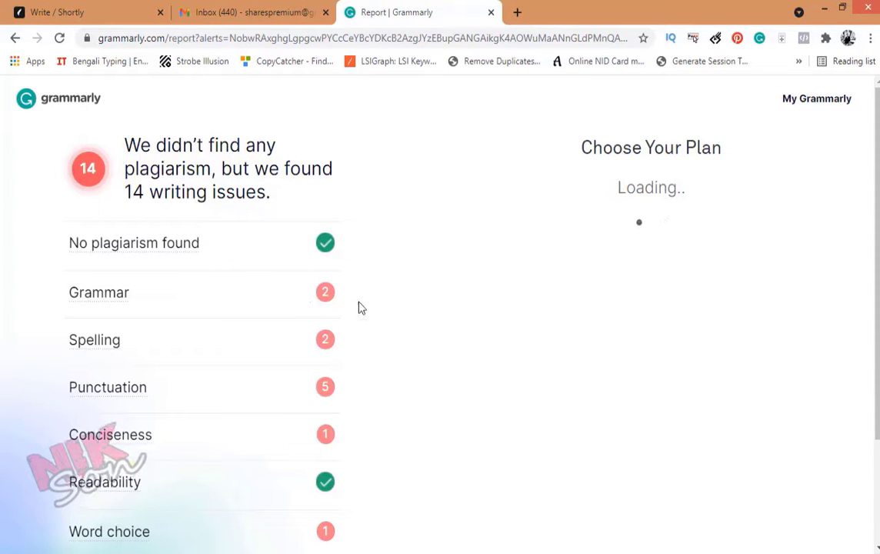
scroll(356, 312, down, 2)
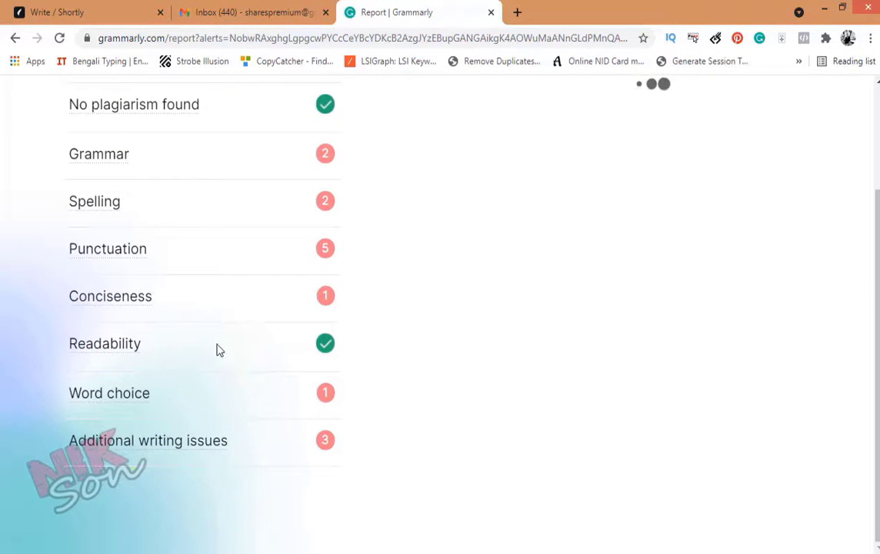
Step: Return to the Shortly document and correct "back pack" to "backpack" and "the school" to "school" in the second paragraph
click(210, 7)
click(76, 7)
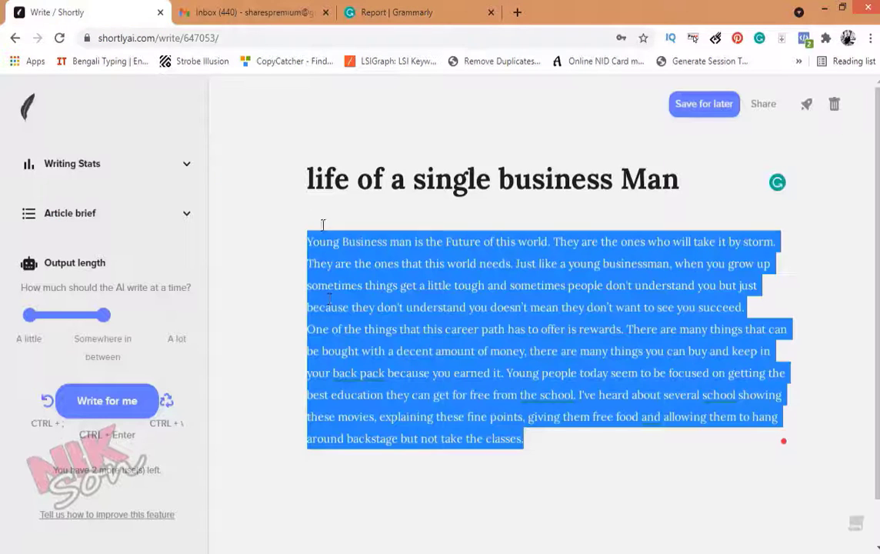
click(389, 359)
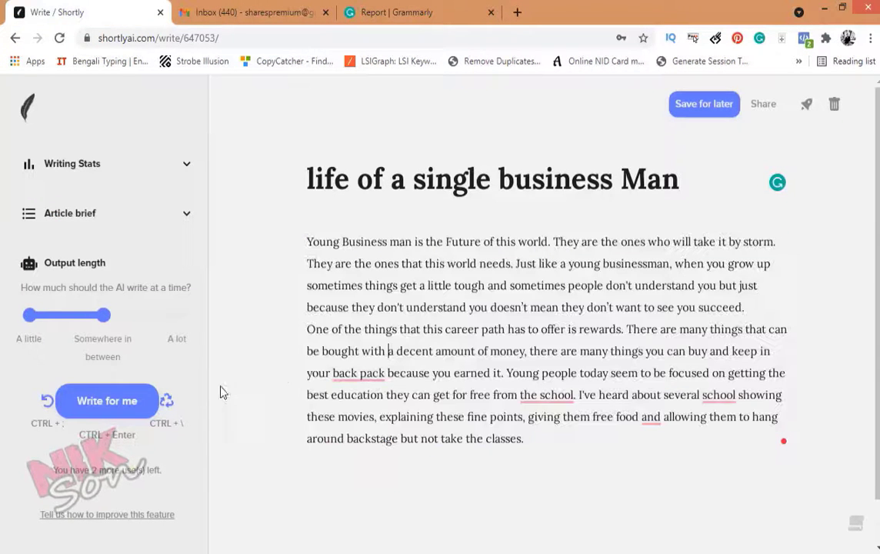
click(355, 375)
click(366, 415)
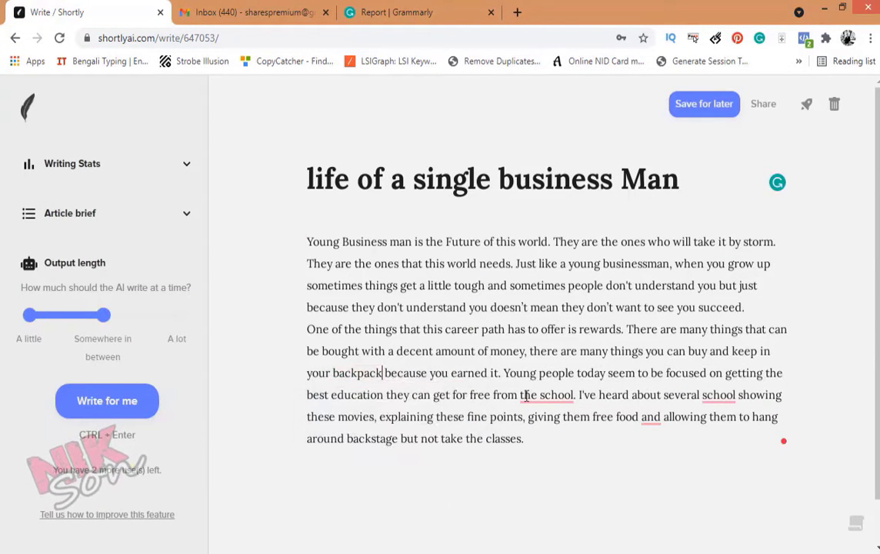
click(564, 395)
click(548, 432)
Step: Change "several school" to "several schools" and add a comma before "and" following "free food" in the second paragraph
click(711, 395)
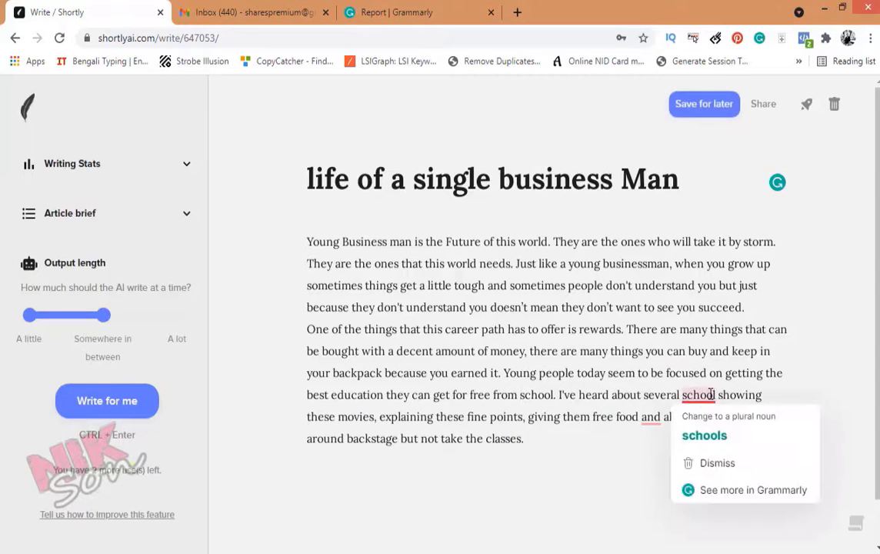
click(705, 435)
click(650, 417)
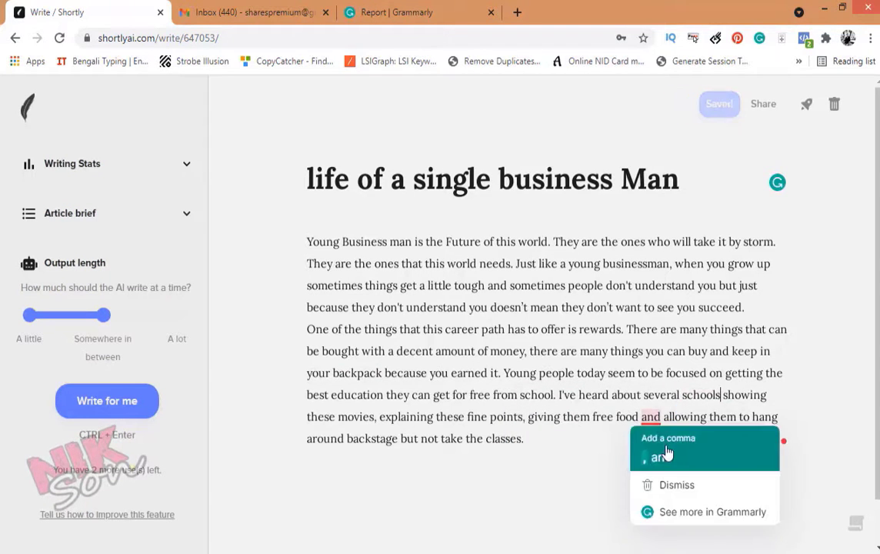
click(667, 453)
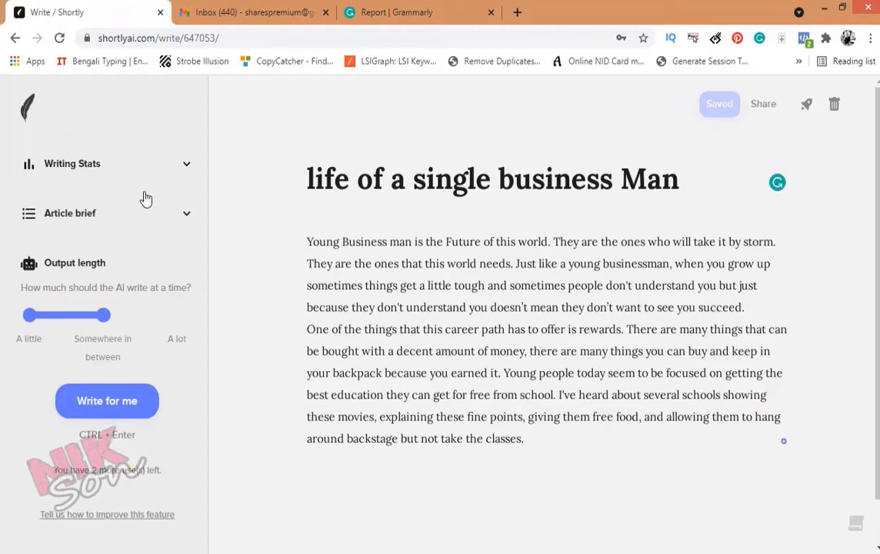